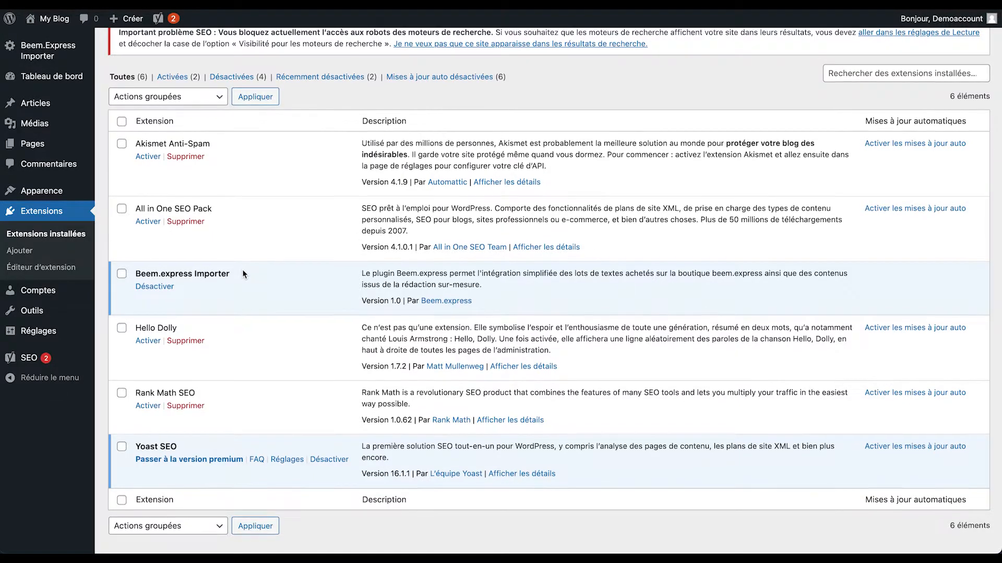
# Open the Beem.Express Importer page and look over its CSV and image import form.
pyautogui.scroll(-1, 242, 274)
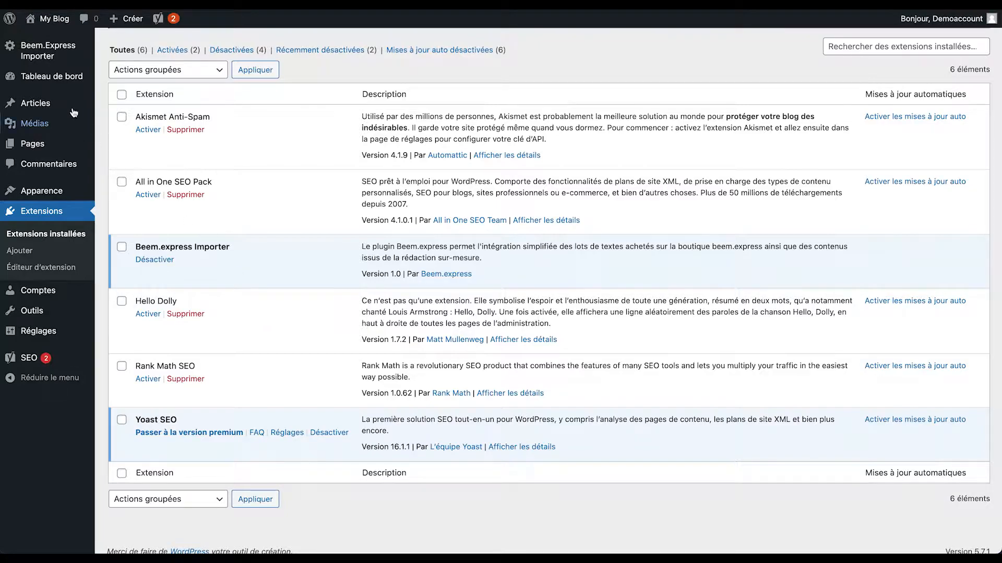
pyautogui.click(51, 56)
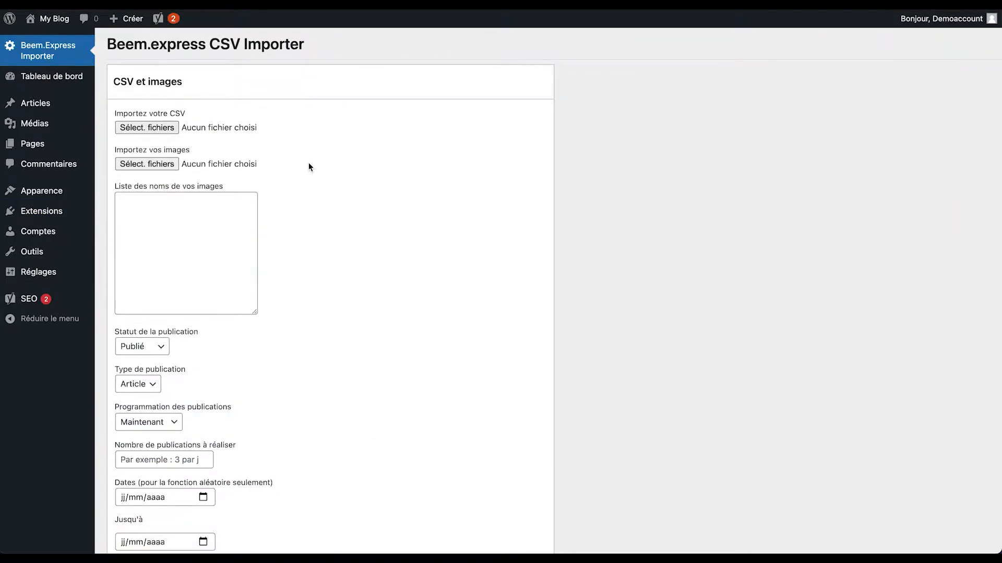
pyautogui.scroll(-4, 309, 165)
pyautogui.scroll(3, 308, 165)
pyautogui.scroll(1, 308, 167)
pyautogui.scroll(-2, 298, 161)
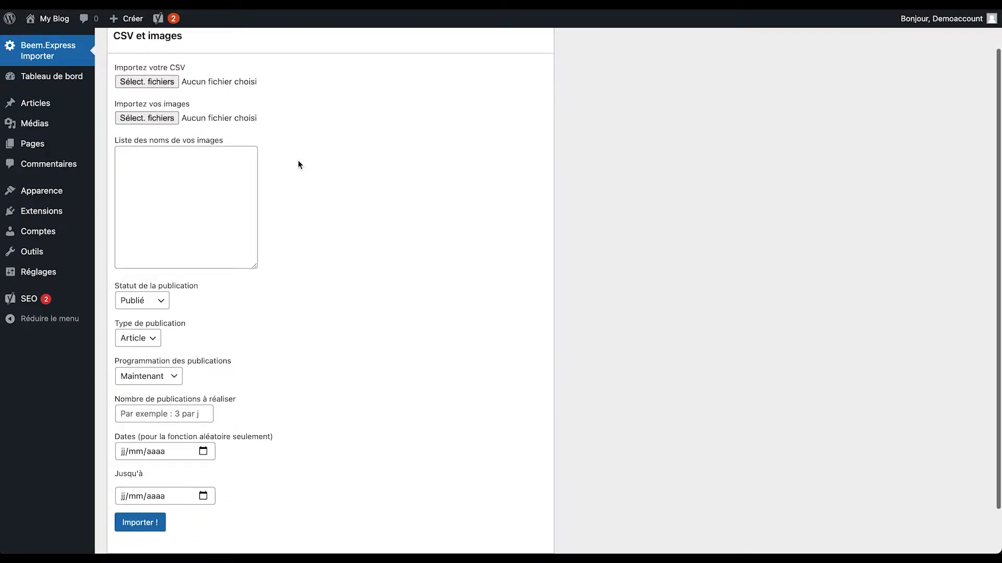
pyautogui.scroll(2, 299, 162)
# Switch to Finder and add the lot-VTT CSV from the Beem Express Importer folder to the form's CSV import field.
pyautogui.moveTo(191, 542)
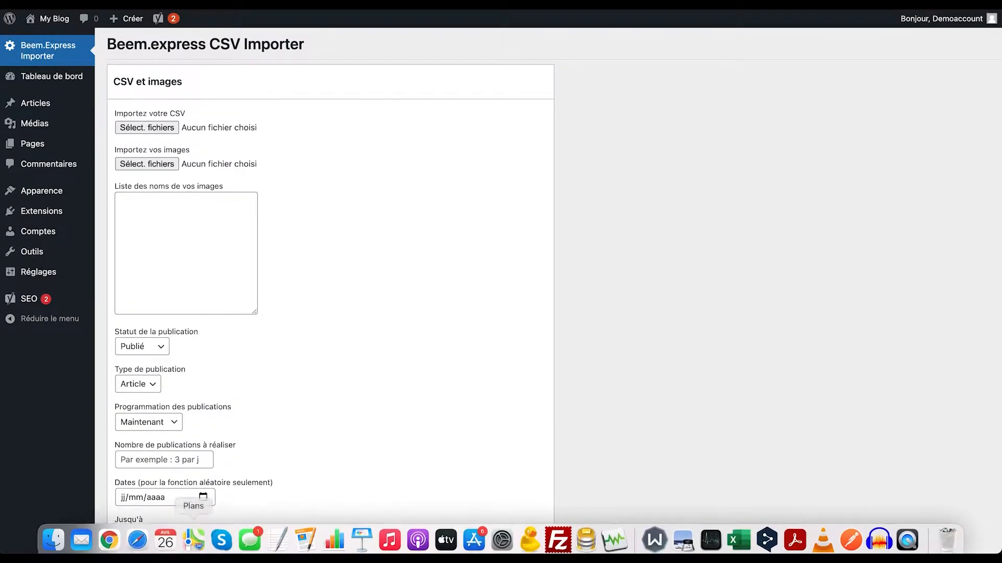
pyautogui.click(58, 535)
pyautogui.click(414, 147)
pyautogui.click(463, 190)
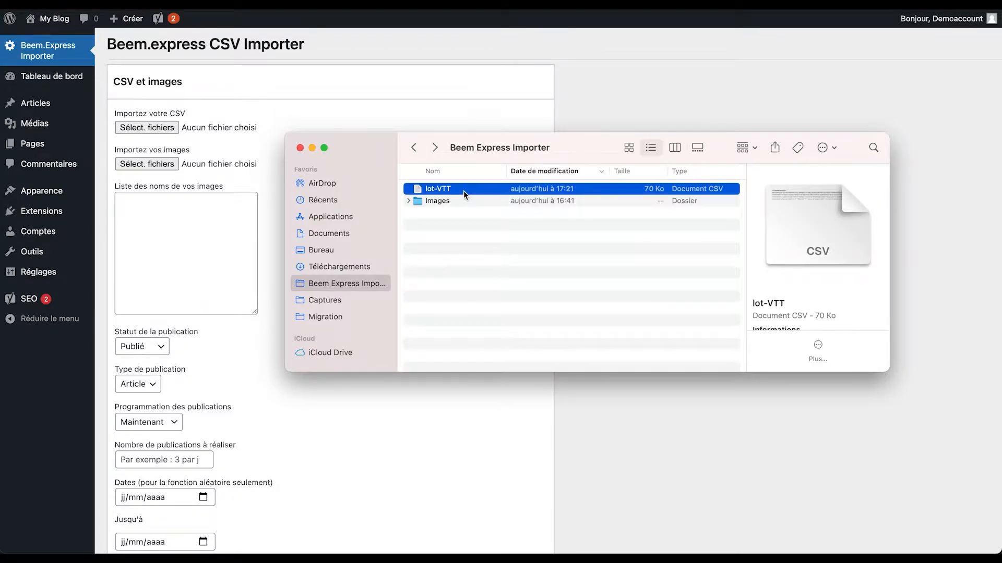
pyautogui.moveTo(411, 193); pyautogui.dragTo(153, 129)
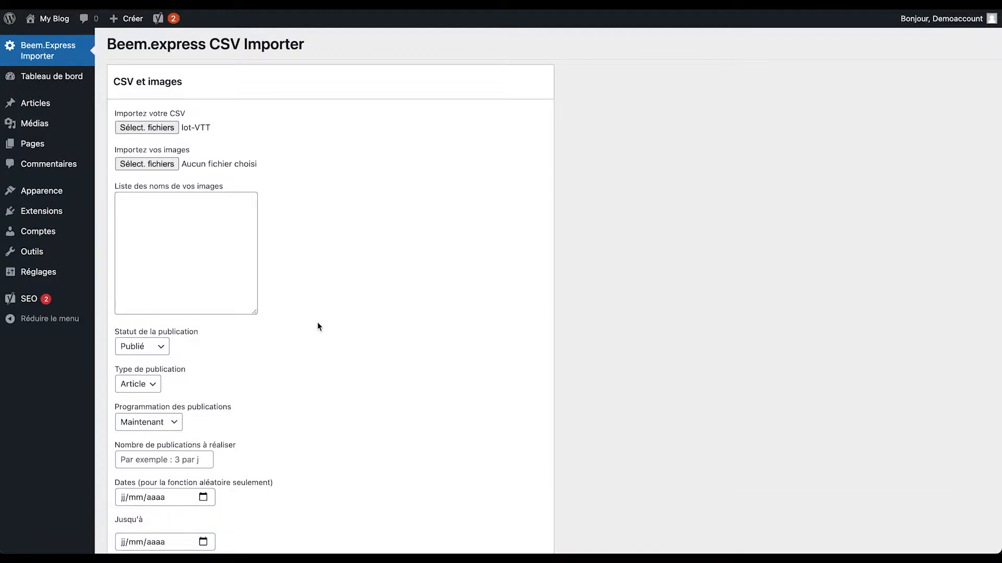
# Add all the pictures from the Images folder in Finder to the form's image import field.
pyautogui.click(78, 536)
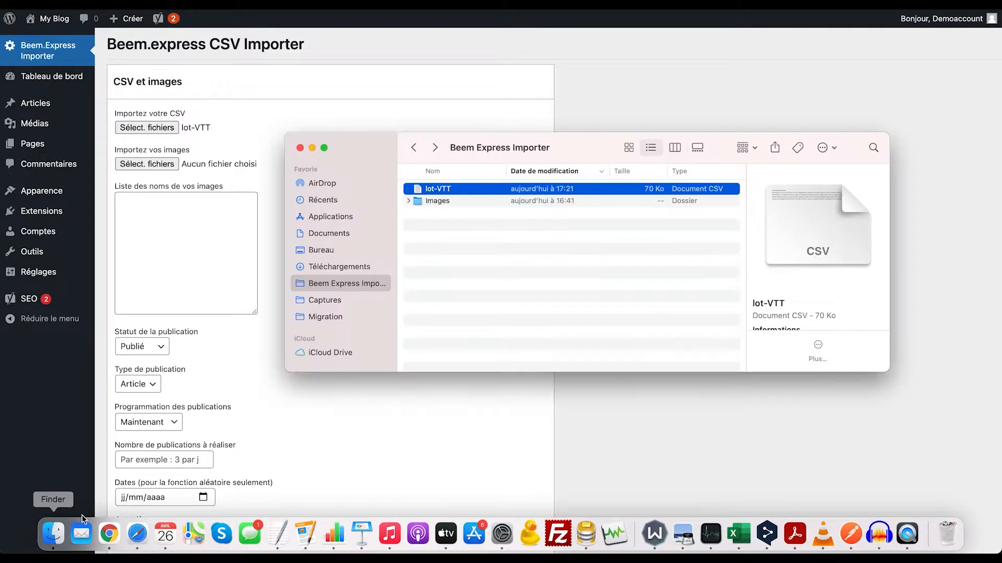
pyautogui.doubleClick(461, 201)
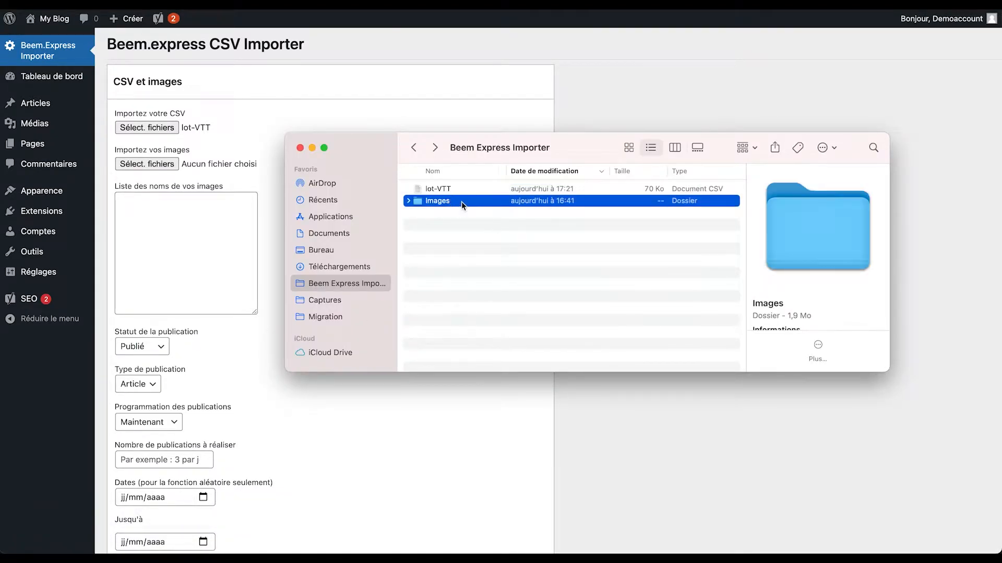
pyautogui.click(473, 189)
pyautogui.scroll(-2, 472, 240)
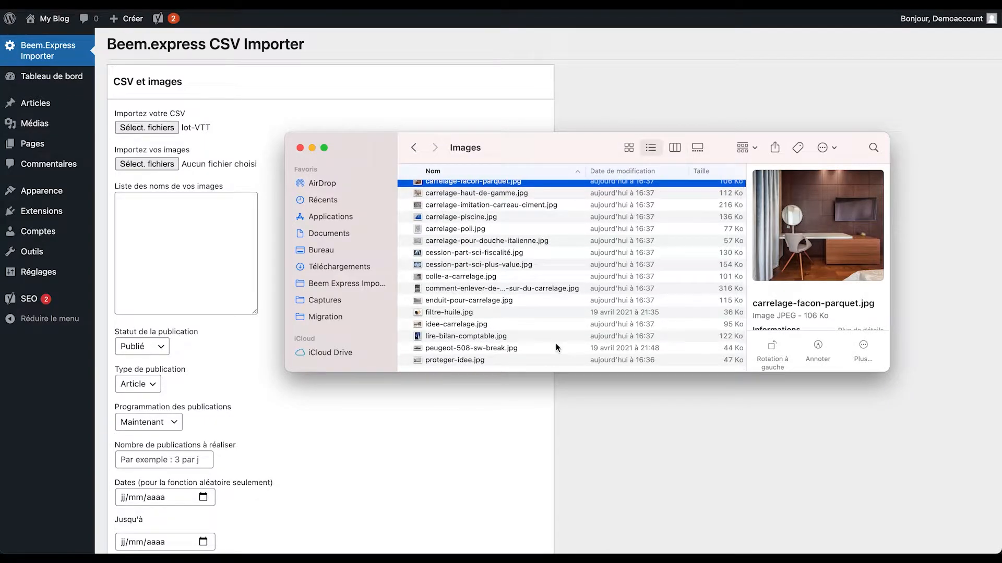
pyautogui.press('super+a')
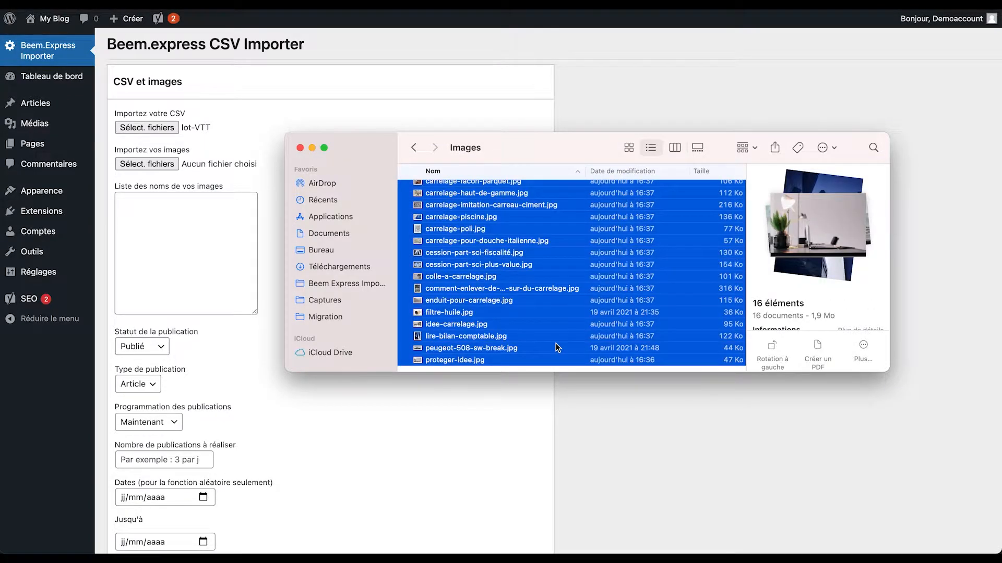
pyautogui.moveTo(433, 240); pyautogui.dragTo(148, 167)
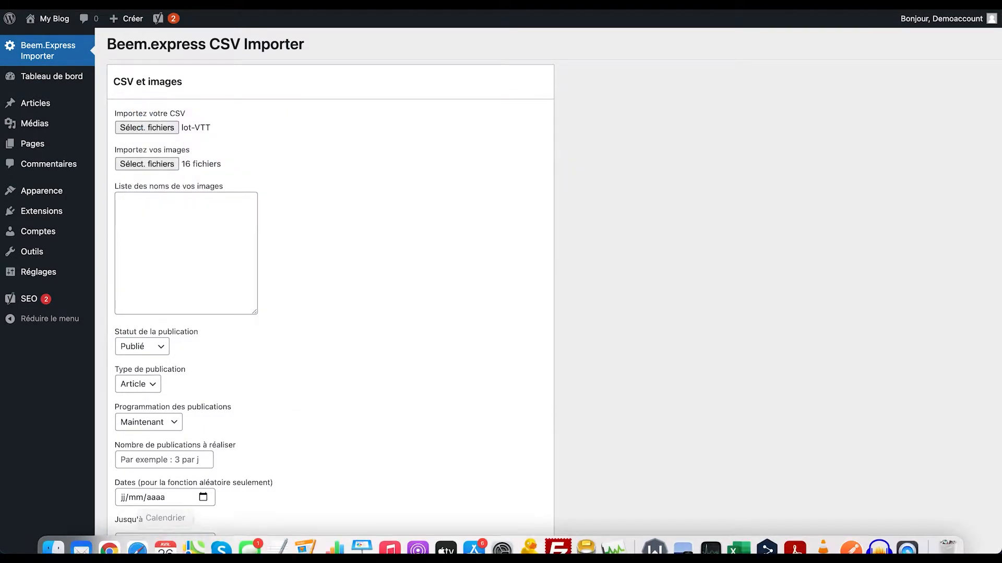
# Copy the names of all selected image files from Finder into the form's list of image names.
pyautogui.click(54, 548)
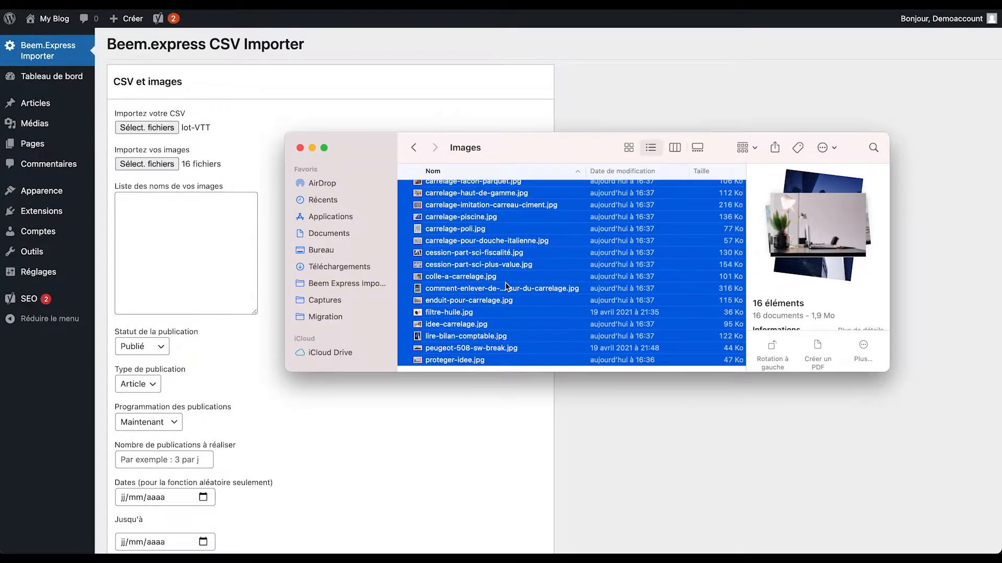
pyautogui.click(271, 255)
pyautogui.click(202, 234)
pyautogui.write('carrelage-facon-parquet.jpg carrelage-haut-de-gamme.jpg carrelage-imitation-carreau-ciment.jpg carrelage-piscine.jpg carrelage-poli.jpg carrelage-pour-douche-italienne.jpg cession-part-sci-fiscalité.jpg cession-part-sci-plus-value.jpg colle-a-carrelage.jpg comment-enlever-de-la-rouille-sur-du-carrelage.jpg enduit-pour-carrelage.jpg filtre-huile.jpg idee-carrelage.jpg lire-bilan-comptable.jpg peugeot-508-sw-break.jpg proteger-idee.jpg')
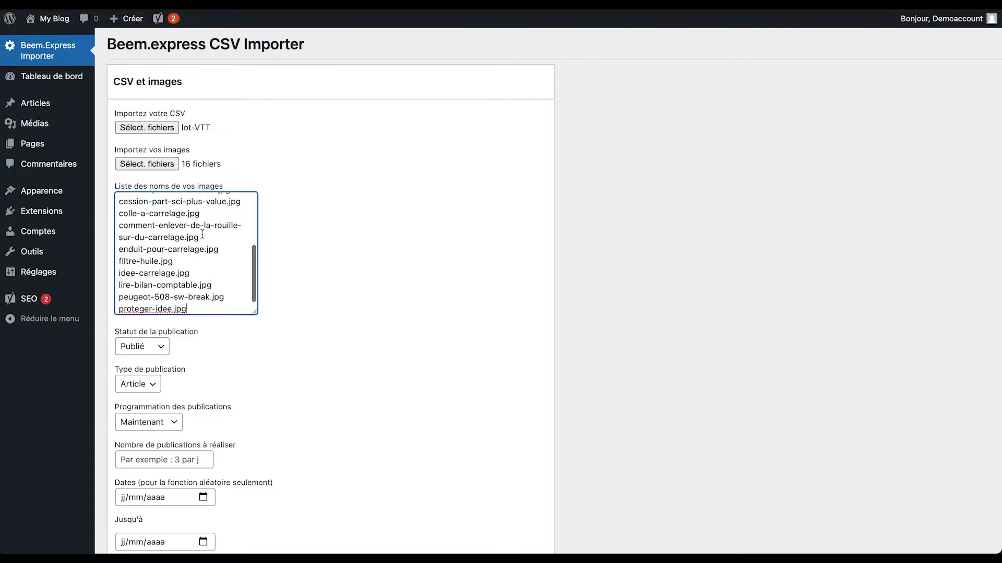
# Review the list of image names from its beginning, highlighting the first entry, carrelage-facon-parquet.jpg.
pyautogui.scroll(5, 202, 235)
pyautogui.click(223, 230)
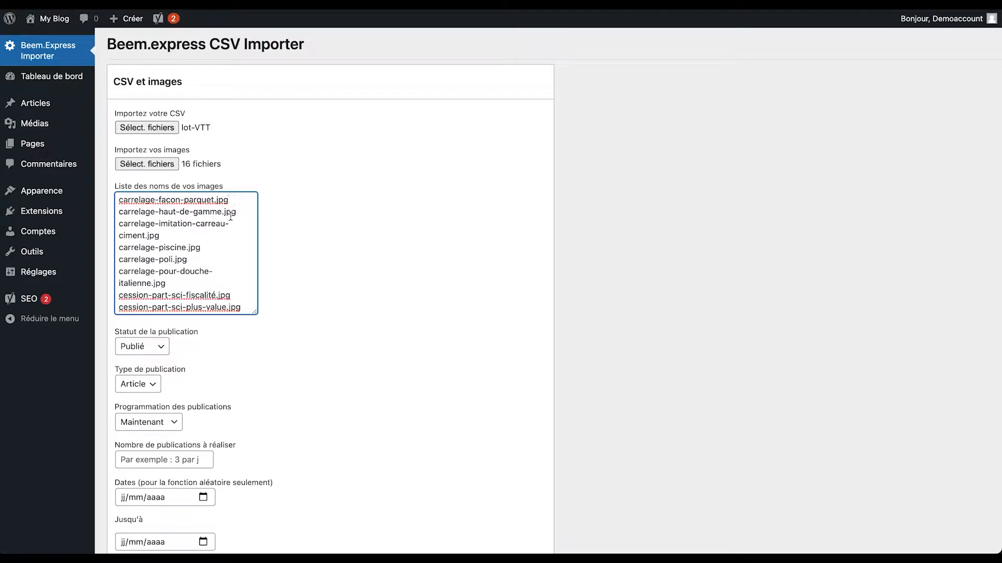
pyautogui.click(196, 259)
pyautogui.moveTo(231, 200); pyautogui.dragTo(104, 200)
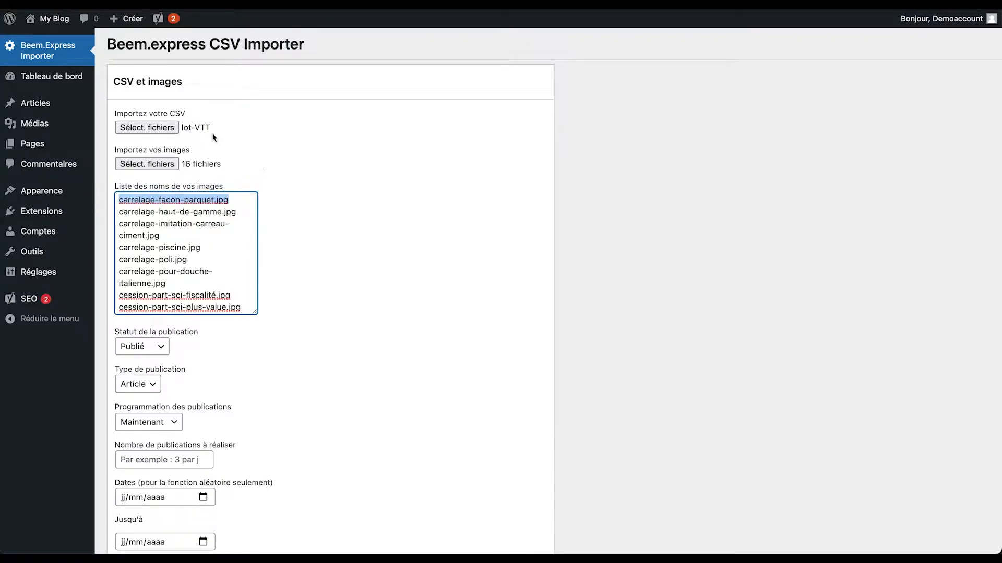
pyautogui.click(236, 211)
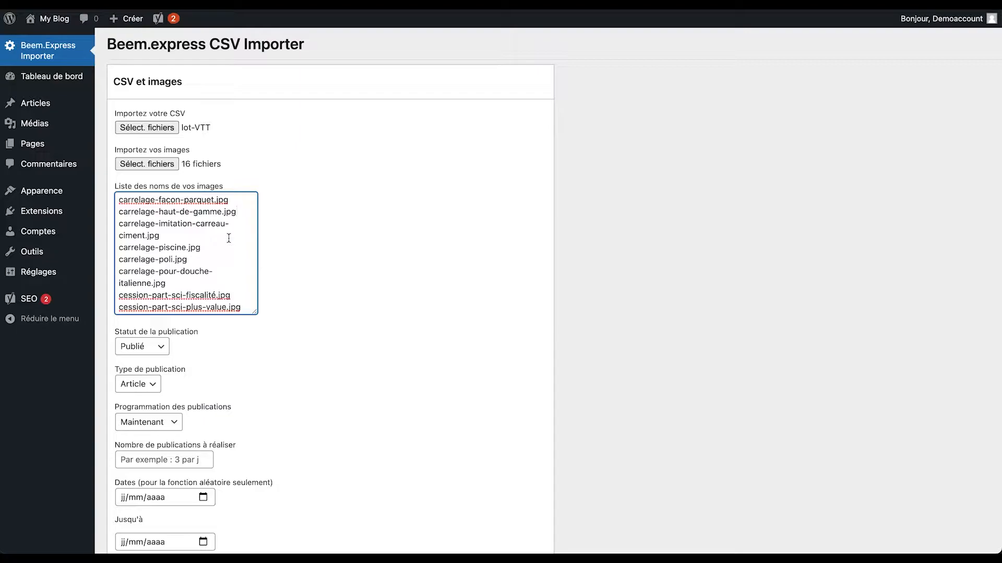
pyautogui.moveTo(243, 200); pyautogui.dragTo(120, 197)
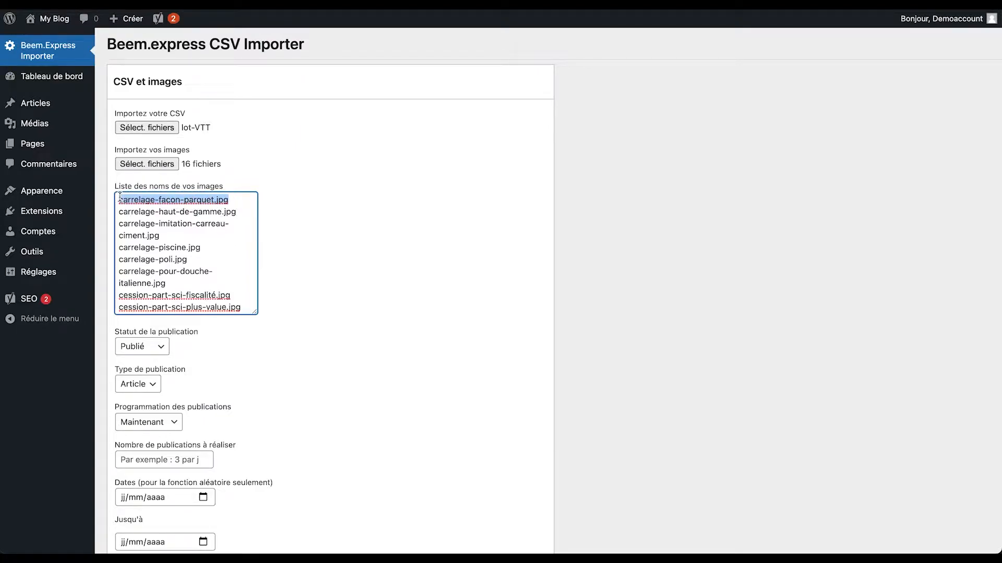
pyautogui.click(400, 221)
# Choose Publié as the publication status and Article as the publication type.
pyautogui.scroll(-2, 400, 223)
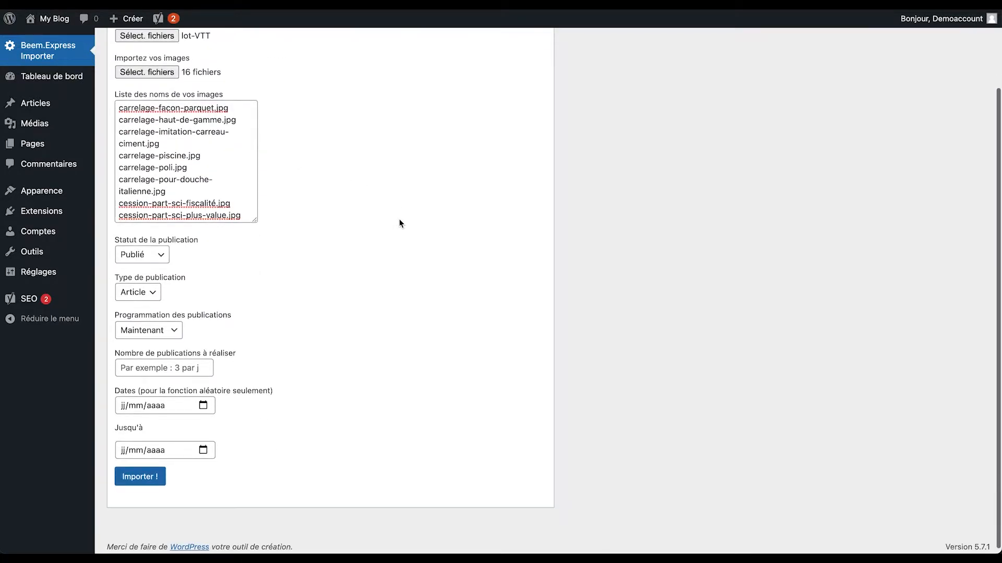
pyautogui.click(163, 255)
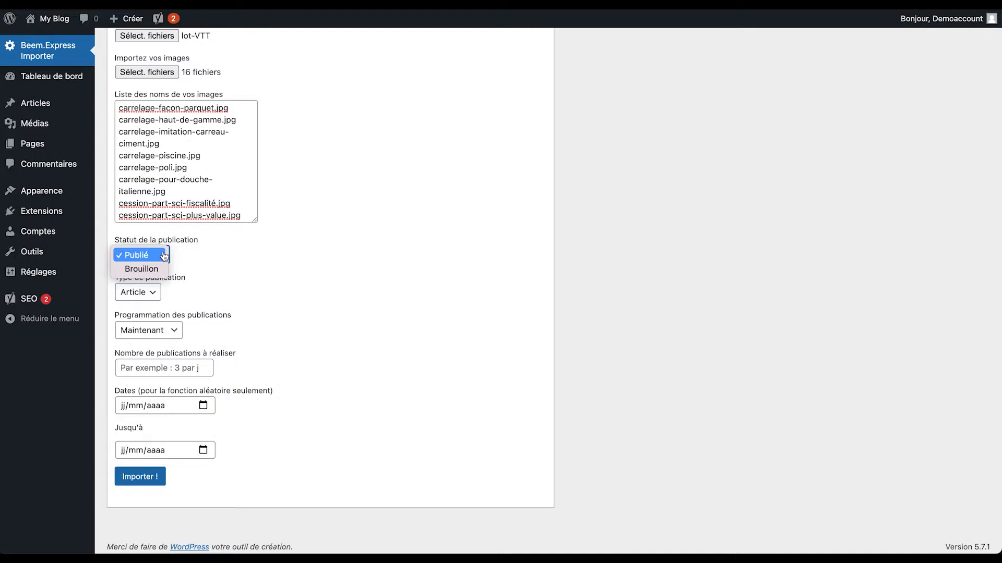
pyautogui.click(212, 257)
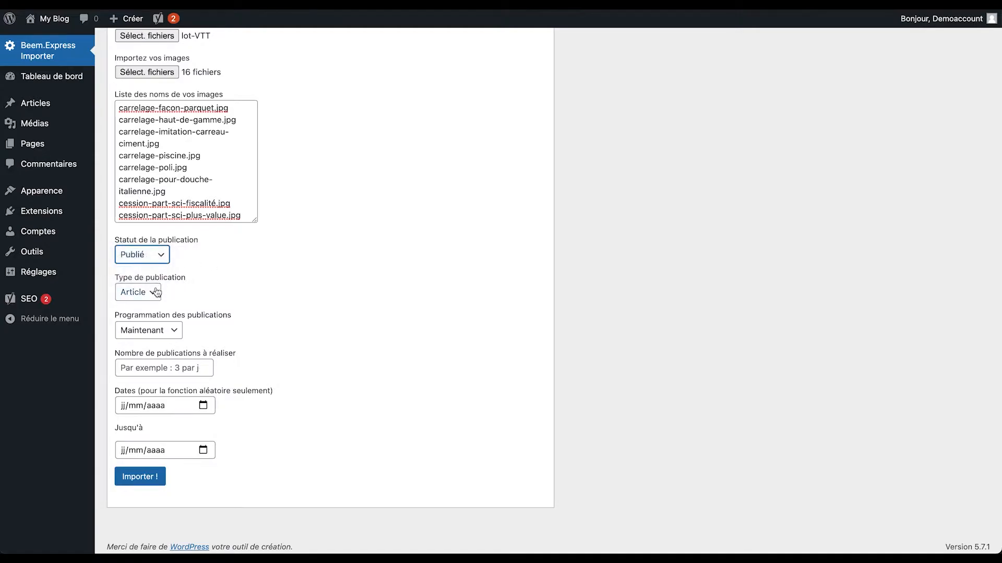
pyautogui.click(154, 292)
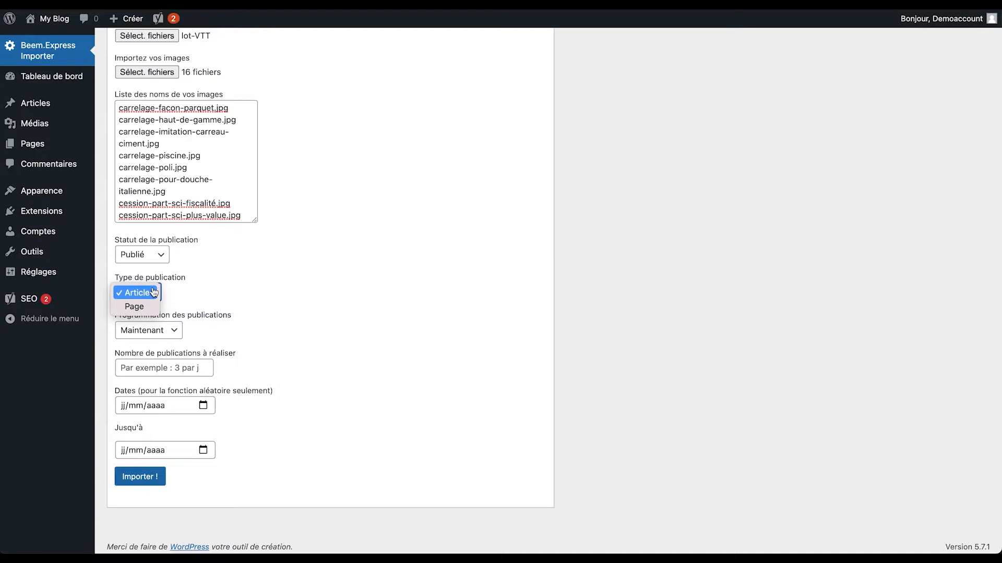
pyautogui.click(153, 292)
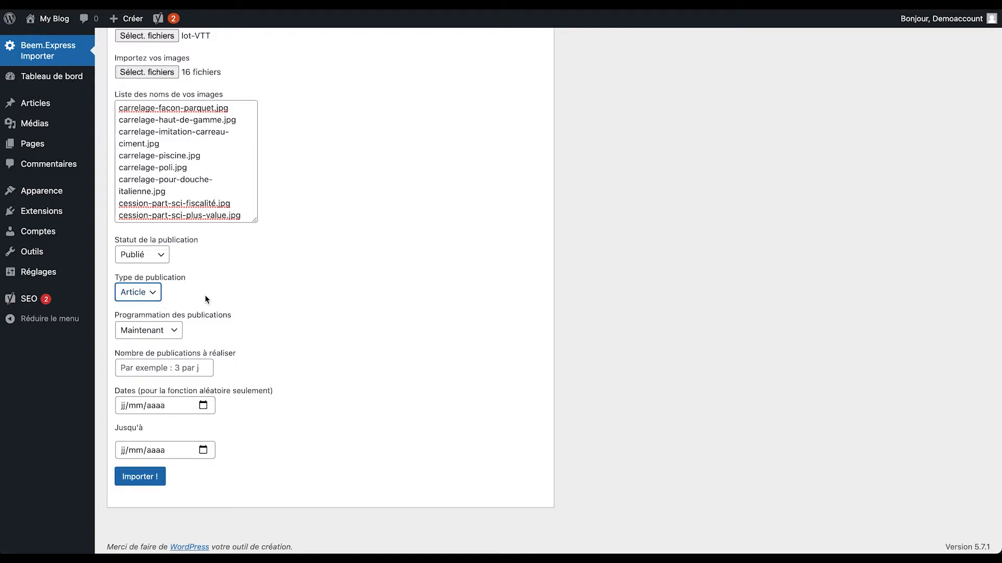
# Set the publication scheduling to Par jour with 2 publications.
pyautogui.click(168, 331)
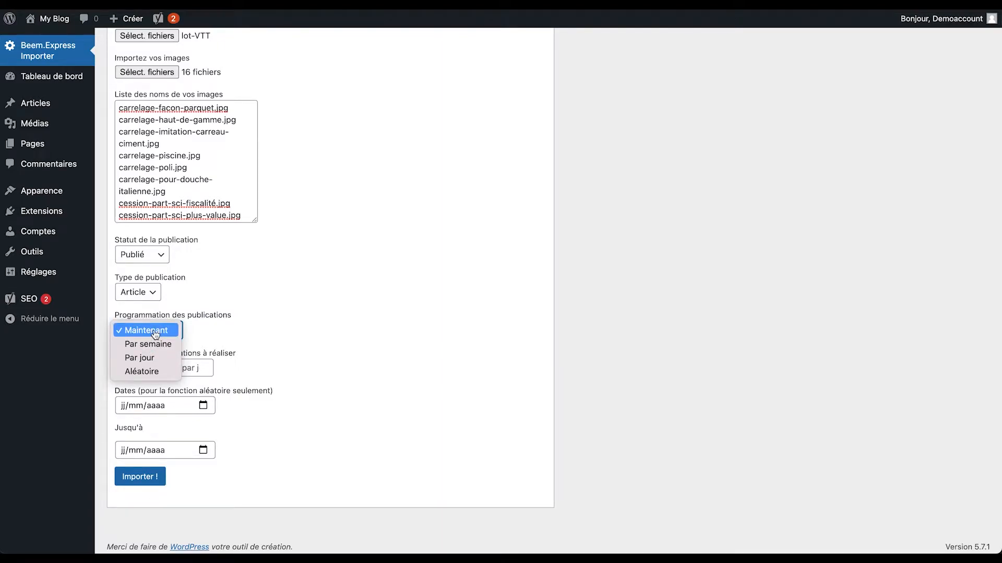
pyautogui.click(152, 361)
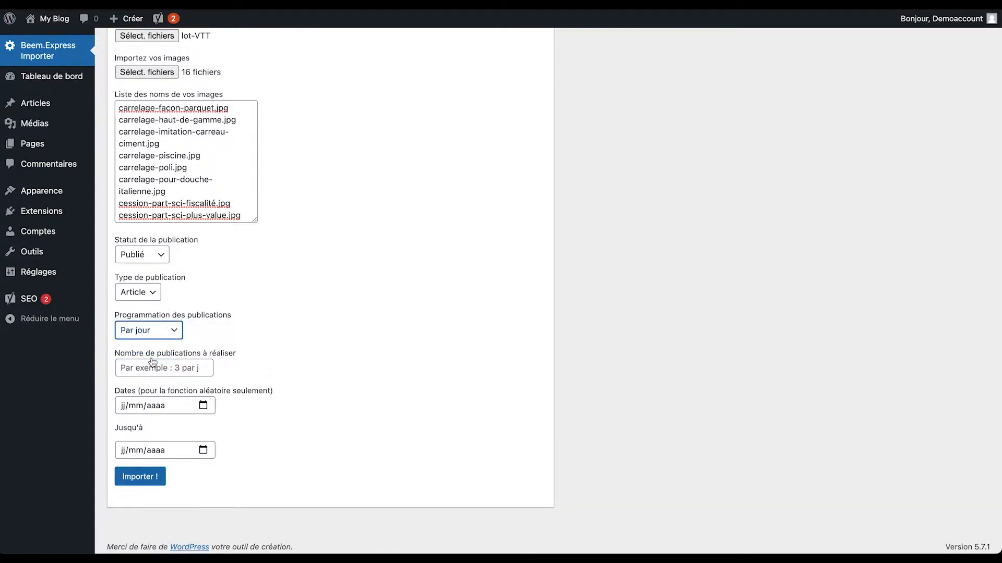
pyautogui.click(153, 363)
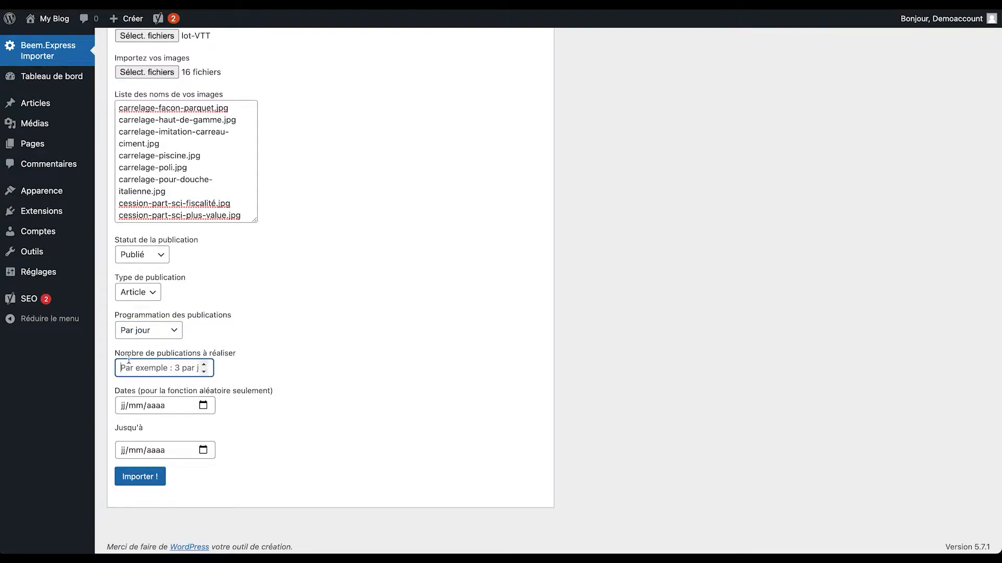
pyautogui.write('2')
pyautogui.click(301, 338)
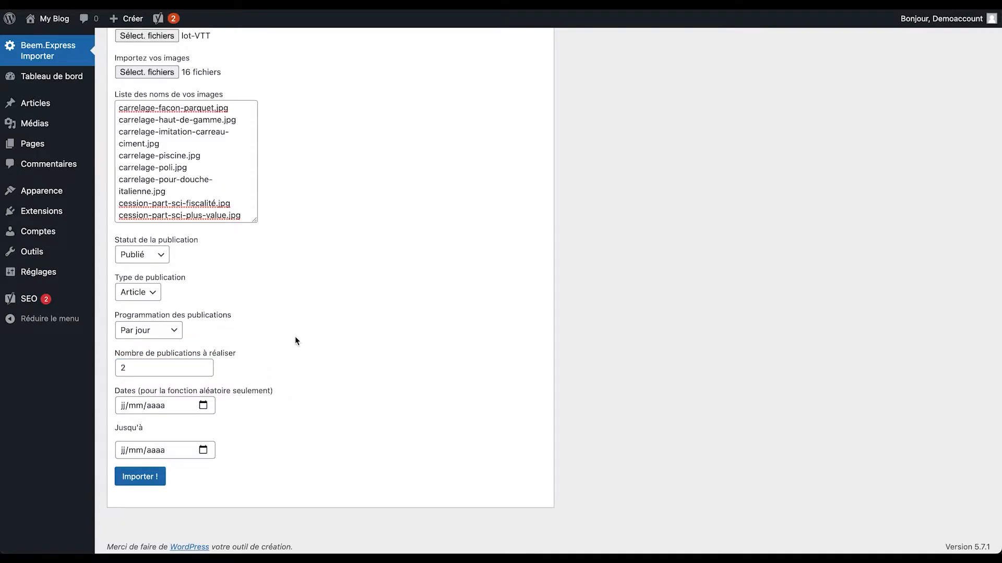
# Set the publication scheduling to Aléatoire and clear the number of publications.
pyautogui.click(173, 331)
pyautogui.click(150, 345)
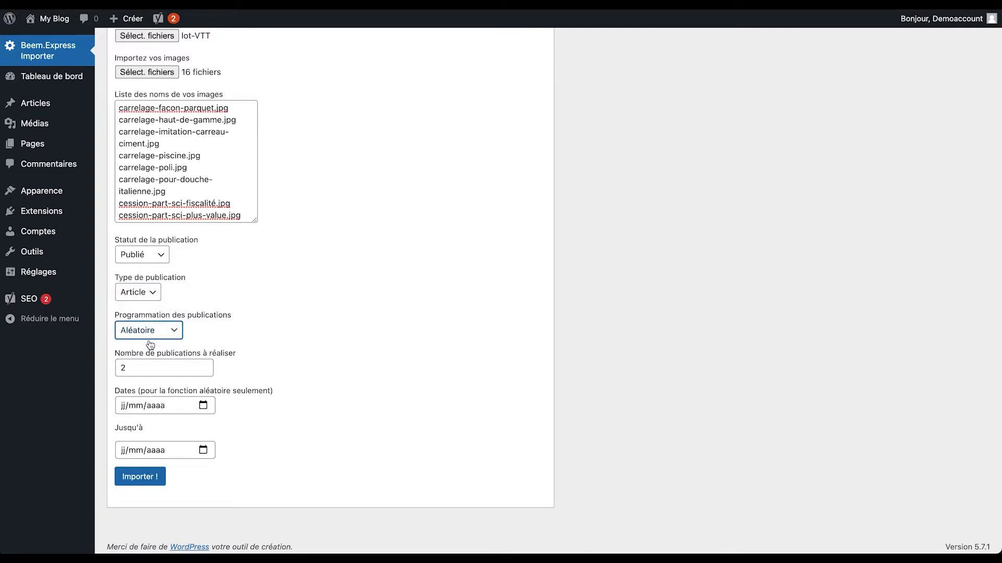
pyautogui.click(258, 339)
pyautogui.doubleClick(160, 365)
pyautogui.press('BackSpace')
pyautogui.click(315, 351)
# Set the start date of the random publication range to 01/02/2021.
pyautogui.scroll(-1, 316, 348)
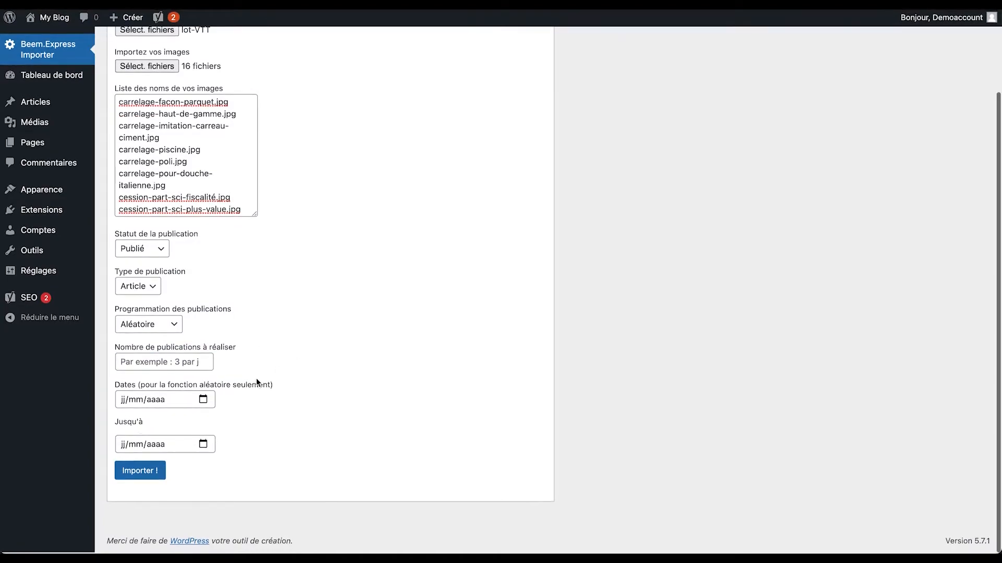
pyautogui.click(203, 399)
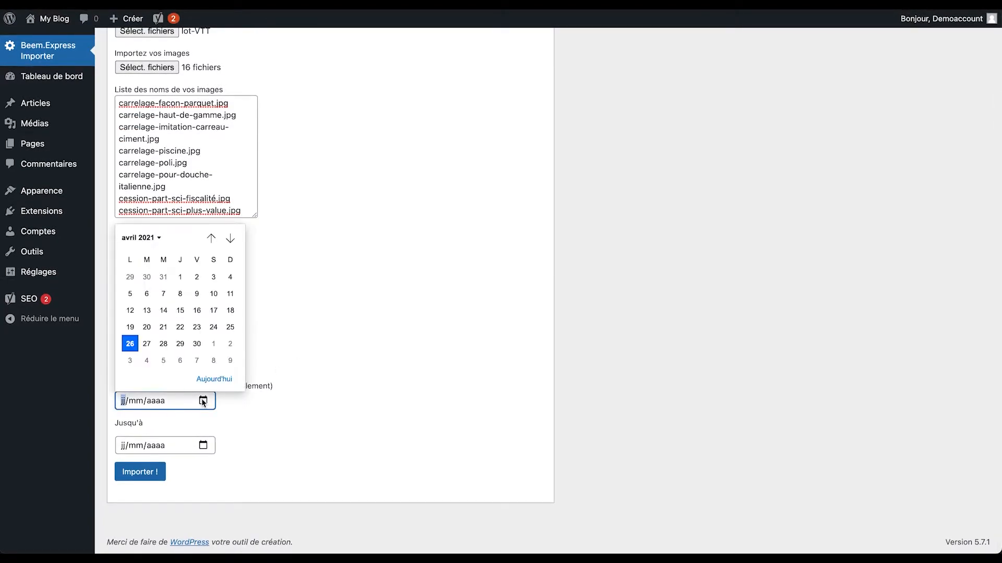
pyautogui.click(210, 239)
pyautogui.click(210, 239)
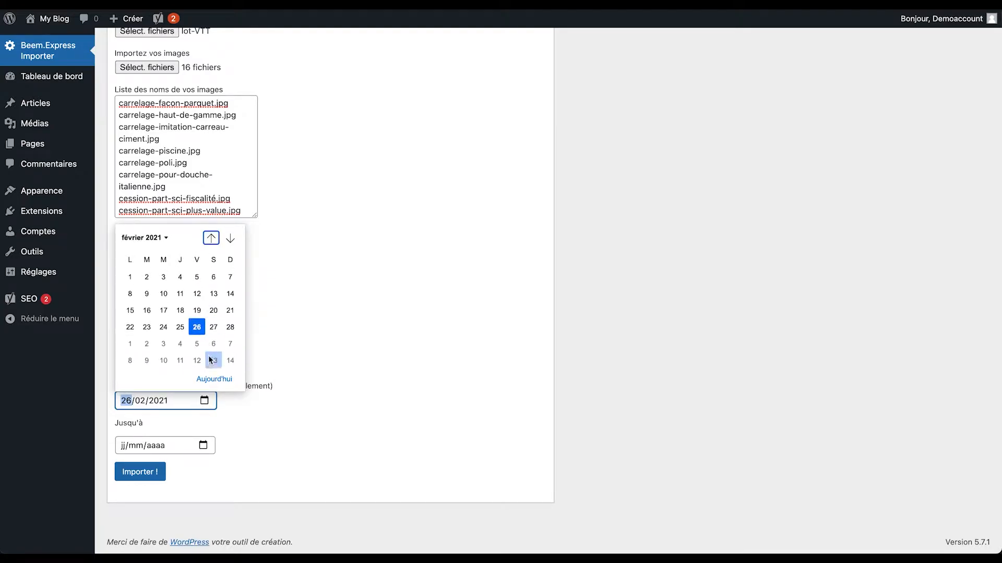
pyautogui.click(131, 281)
# Set the end date of the random publication range to 31/05/2021 and start the import.
pyautogui.click(203, 449)
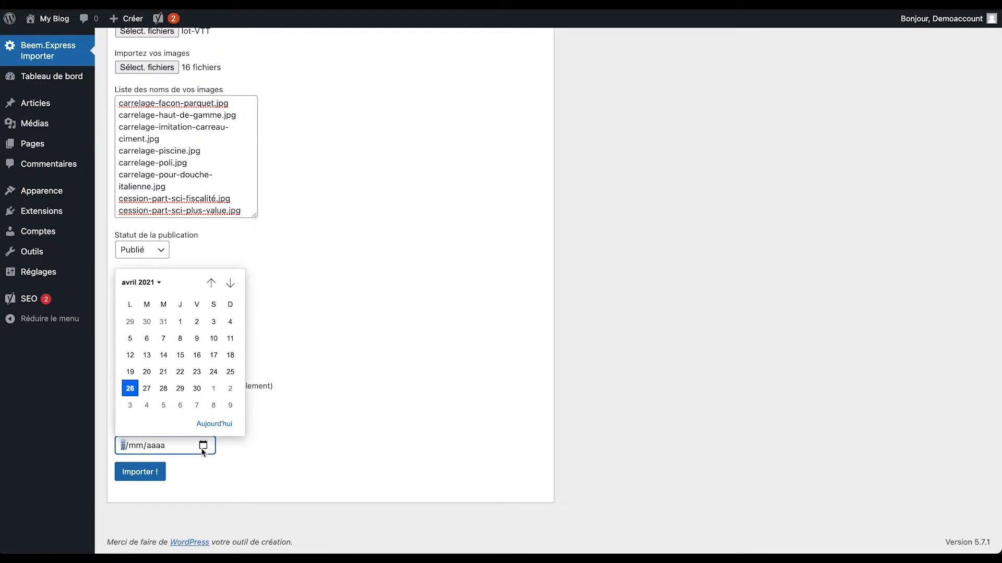
pyautogui.click(230, 284)
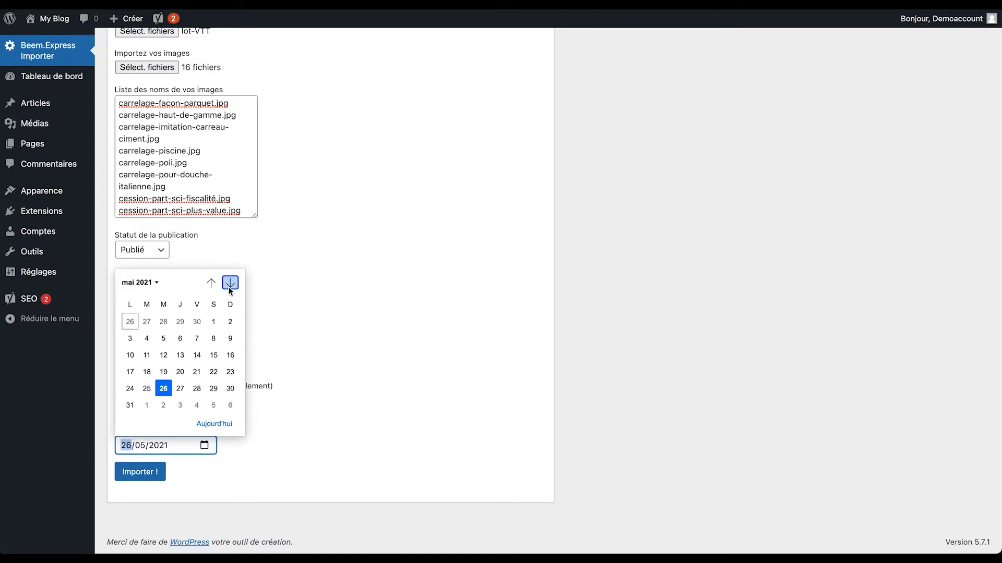
pyautogui.click(129, 405)
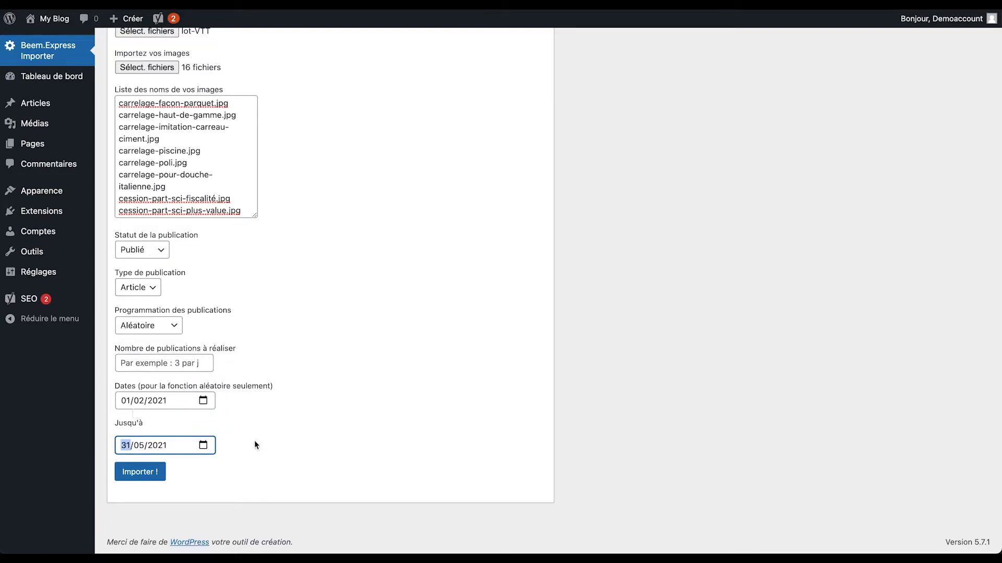
pyautogui.click(149, 475)
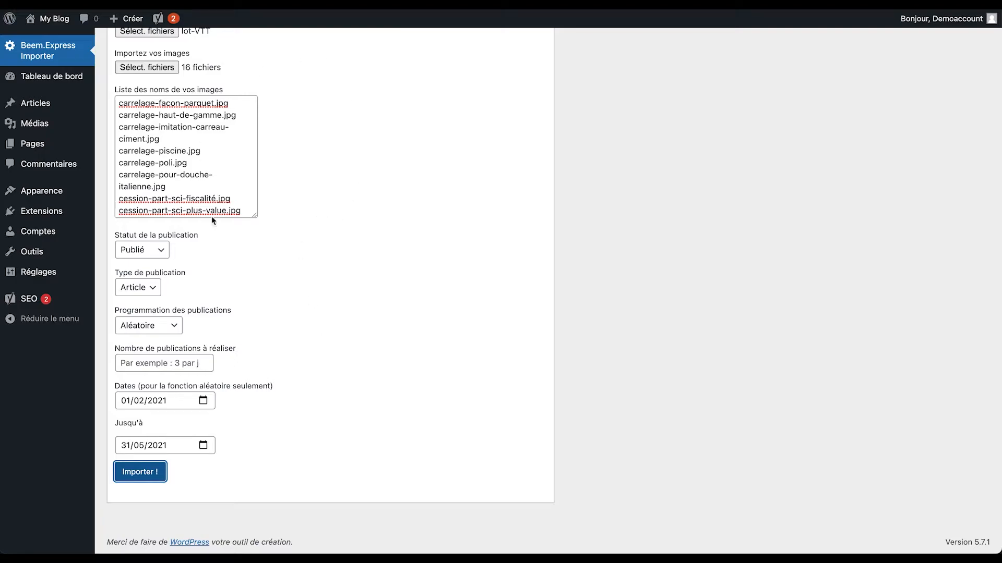
pyautogui.scroll(1, 313, 164)
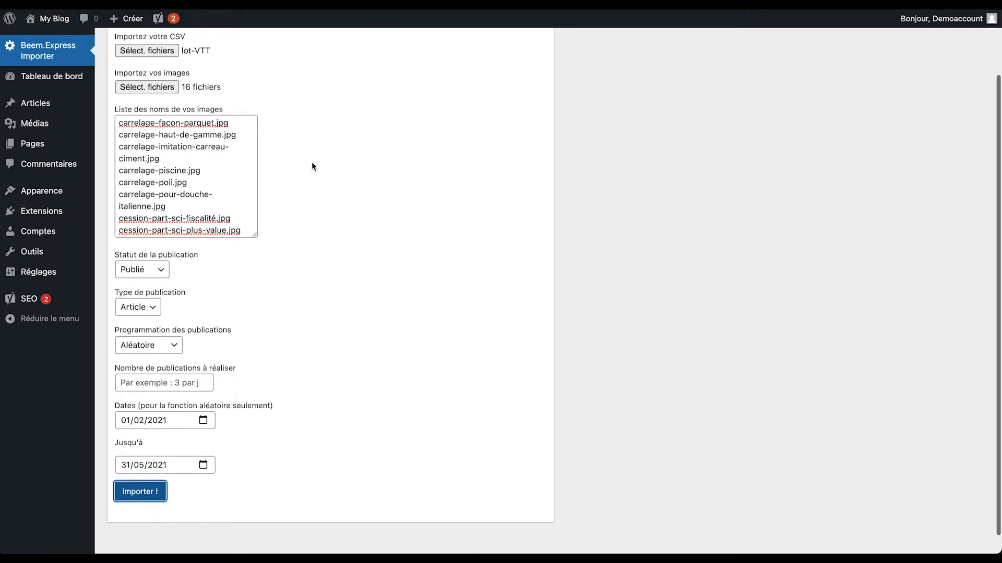
# Wait for the import to finish and examine the category selection section below the import form.
pyautogui.moveTo(40, 138)
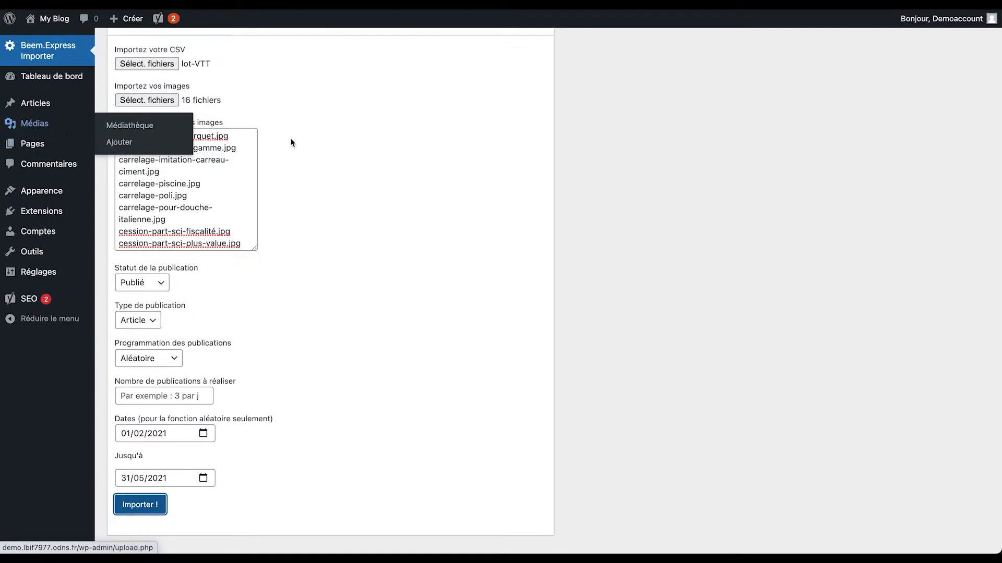
pyautogui.scroll(-1, 350, 157)
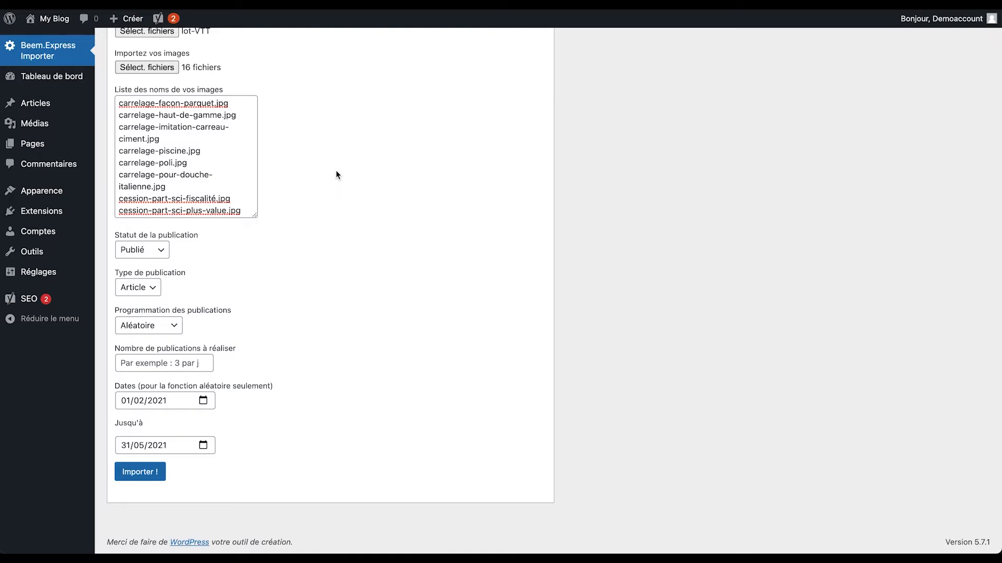
pyautogui.scroll(-2, 336, 175)
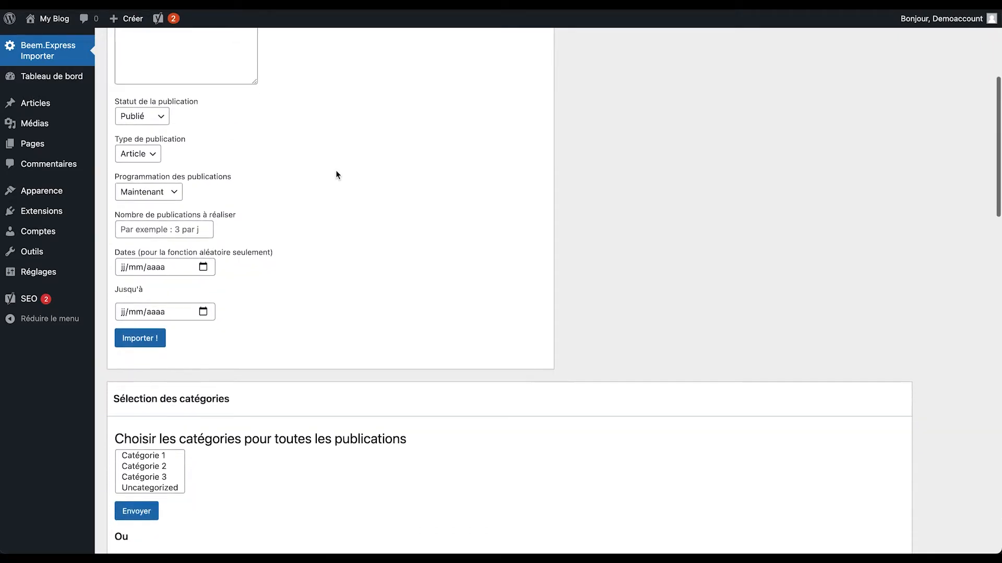
pyautogui.scroll(-4, 336, 171)
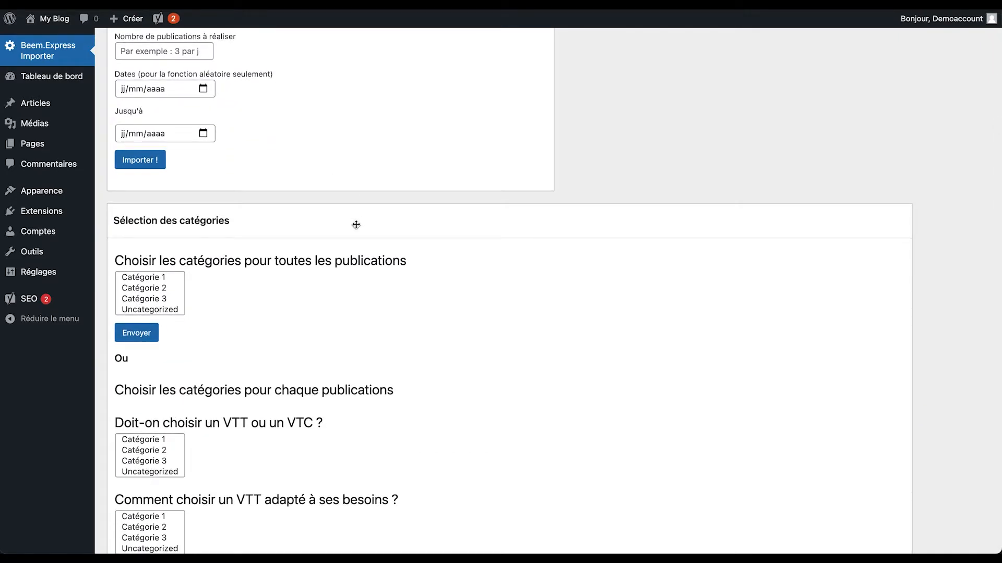
pyautogui.scroll(3, 356, 225)
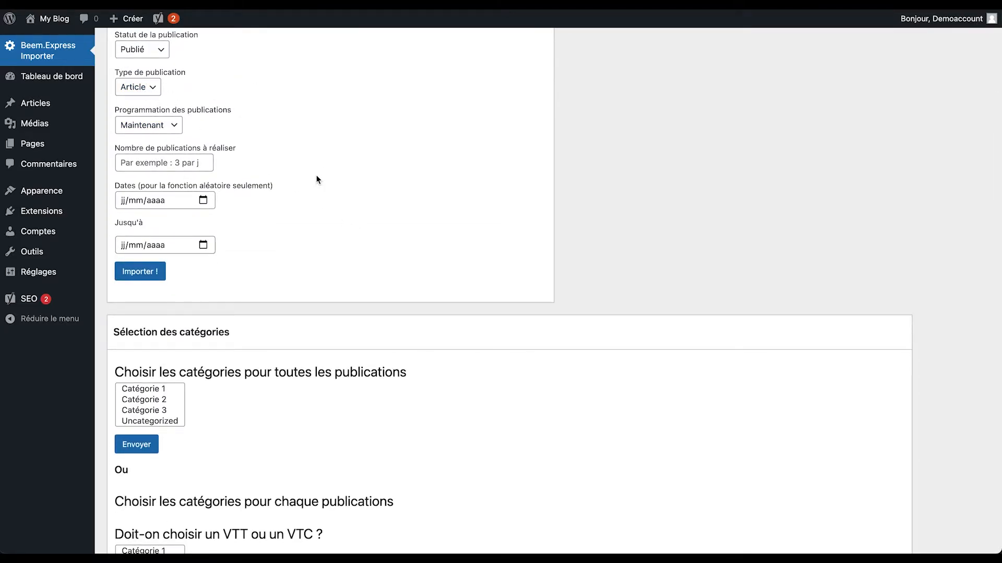
pyautogui.scroll(-2, 317, 179)
pyautogui.scroll(-2, 281, 284)
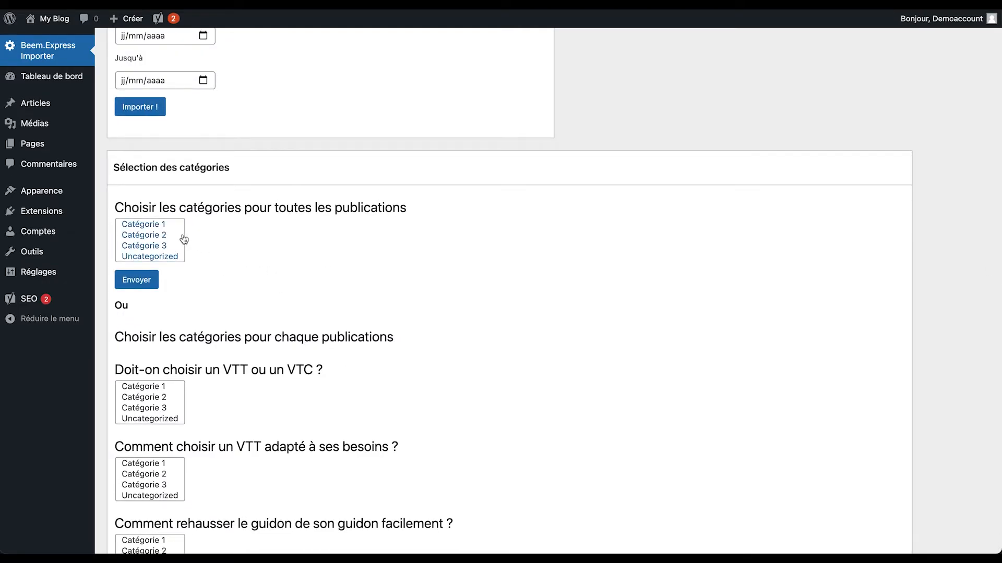
# Select Catégorie 1 as the category for all publications.
pyautogui.click(167, 226)
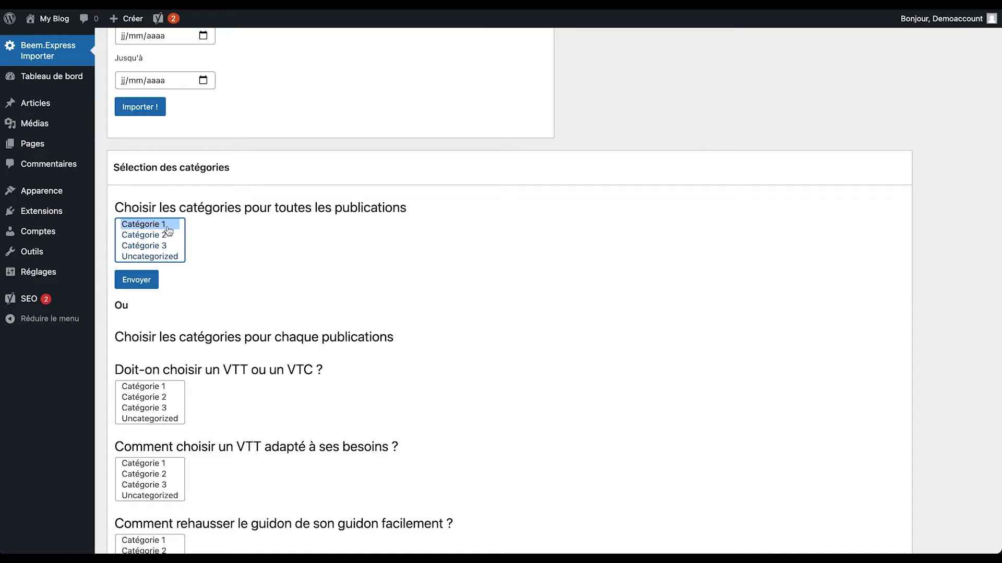
pyautogui.scroll(10, 252, 236)
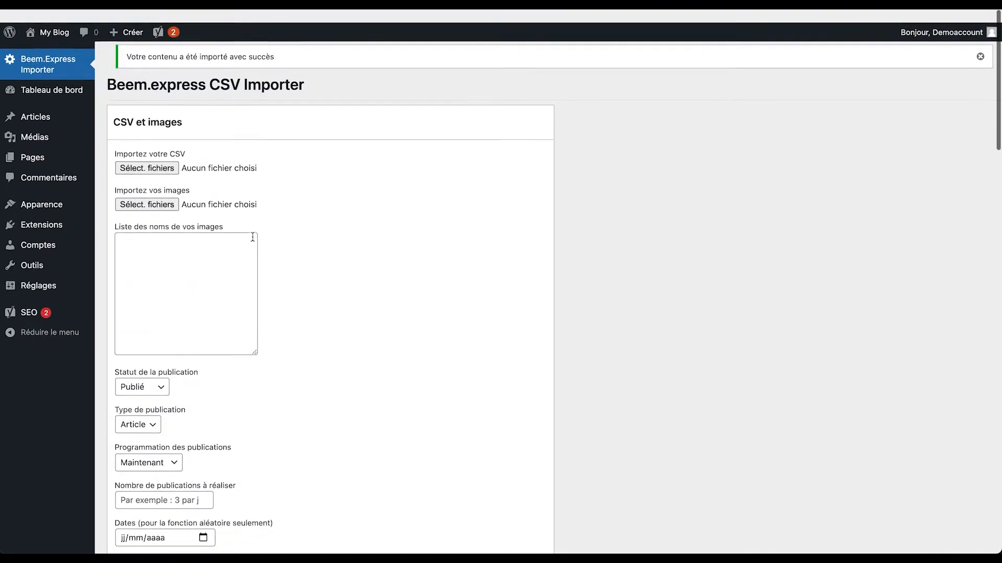
pyautogui.scroll(-8, 326, 262)
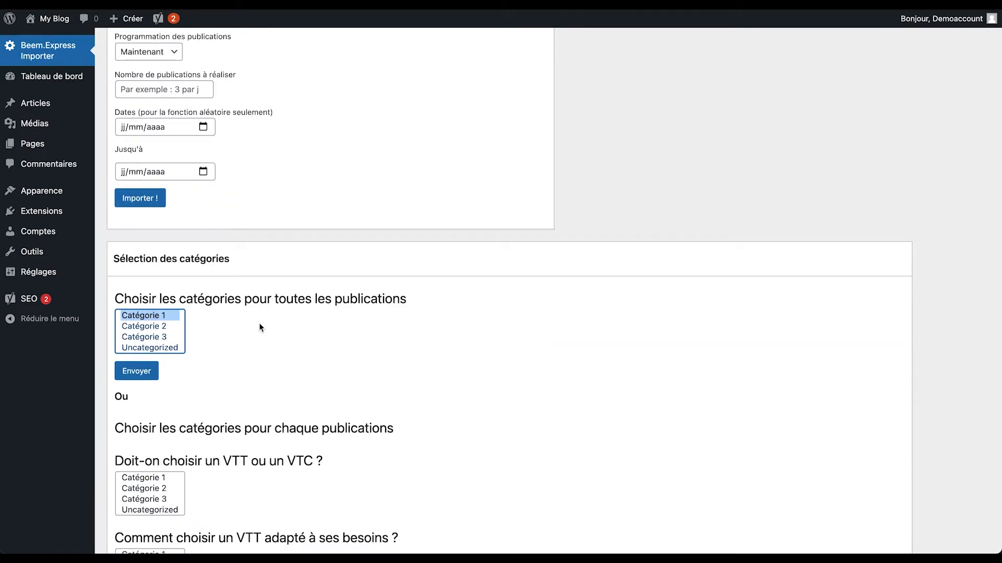
pyautogui.click(151, 316)
# Look through the individual category lists offered for each imported VTT article.
pyautogui.scroll(-5, 267, 337)
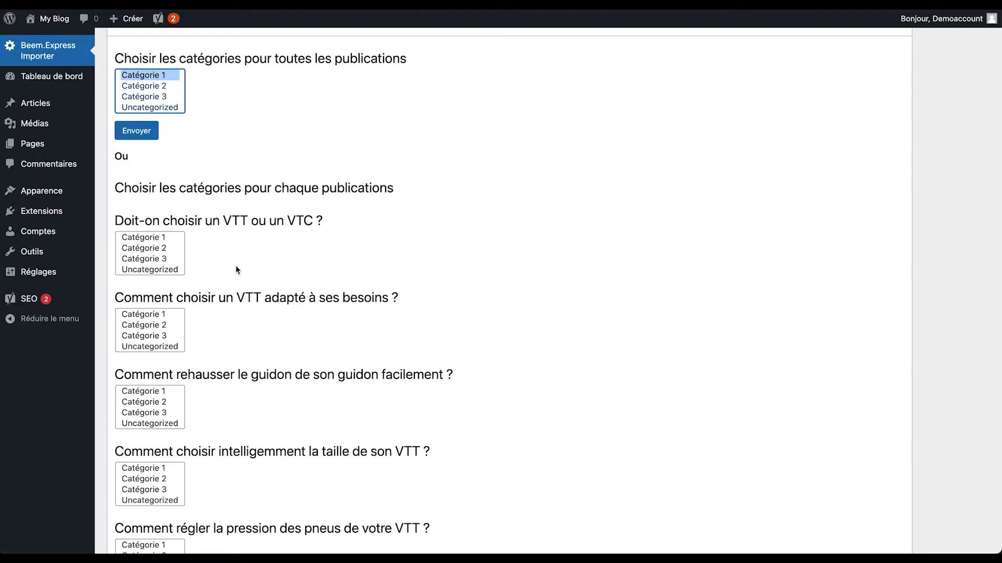
pyautogui.scroll(-4, 151, 270)
pyautogui.scroll(-9, 149, 270)
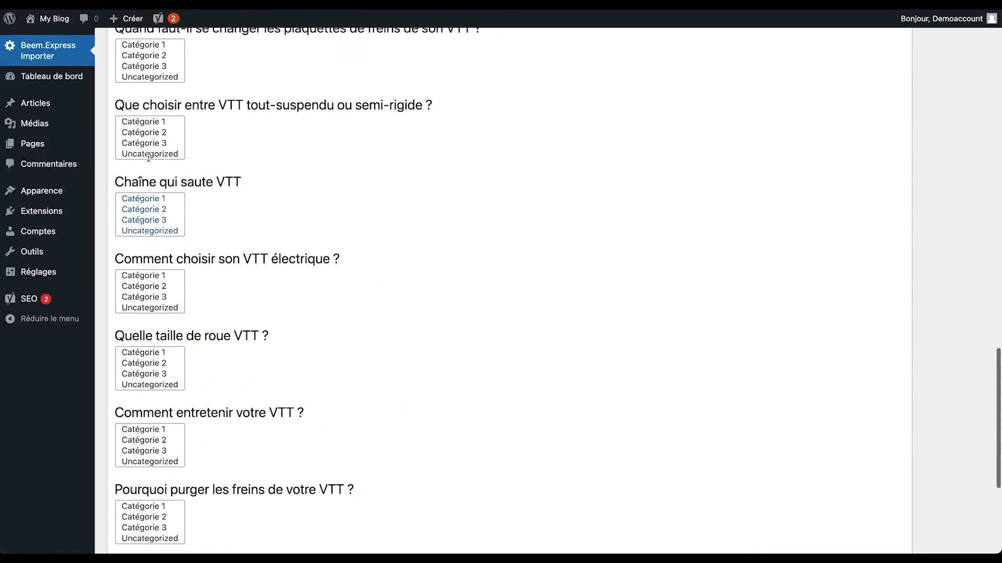
pyautogui.scroll(-1, 216, 184)
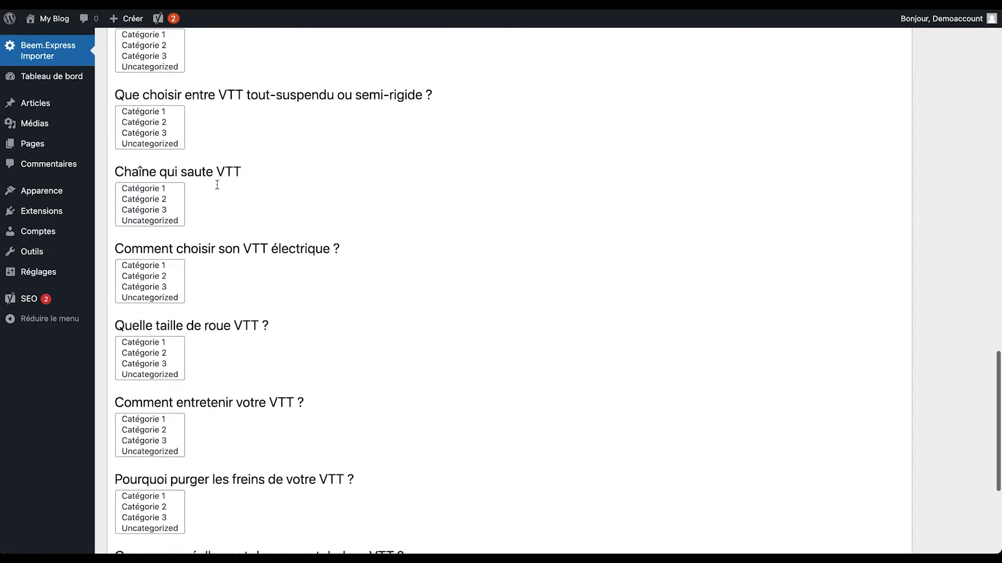
pyautogui.scroll(-2, 217, 185)
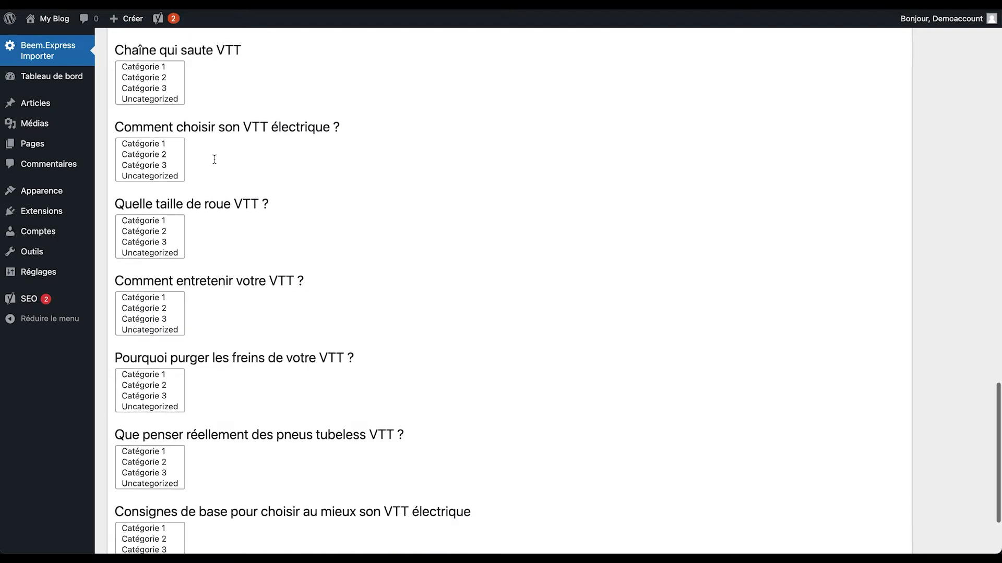
pyautogui.scroll(-3, 219, 209)
pyautogui.scroll(20, 249, 255)
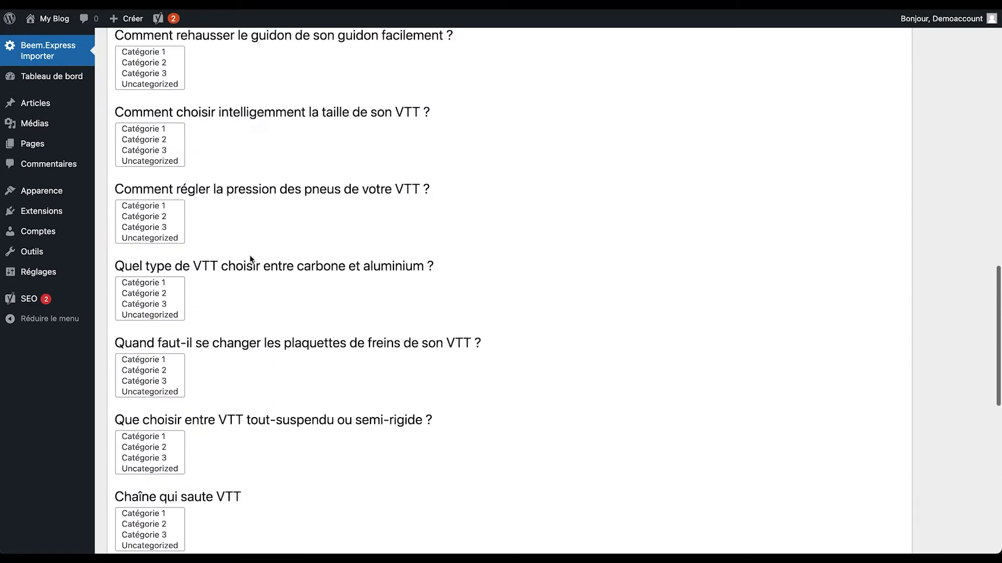
# Choose Catégorie 2 as the category for all publications and submit the selection.
pyautogui.click(145, 280)
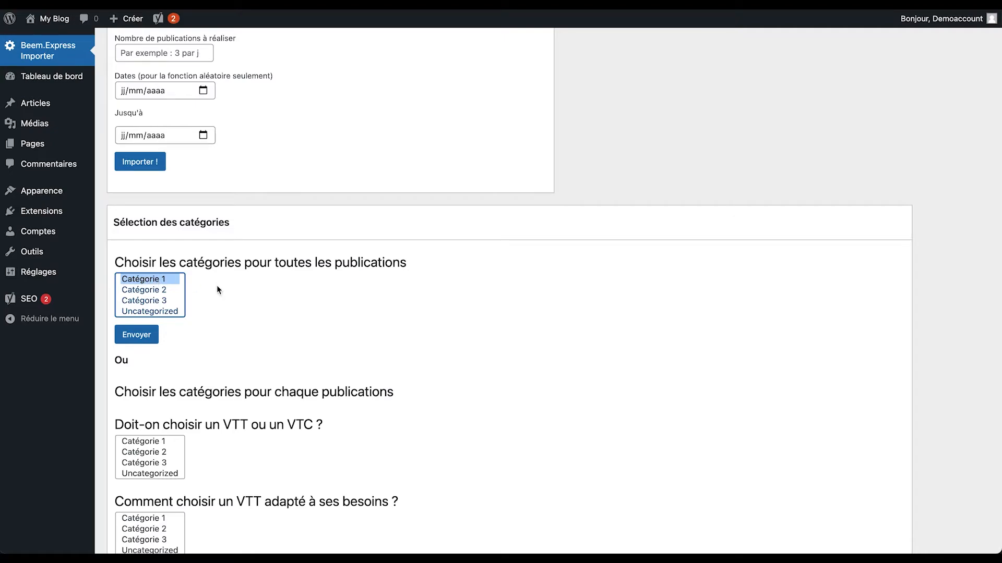
pyautogui.click(142, 291)
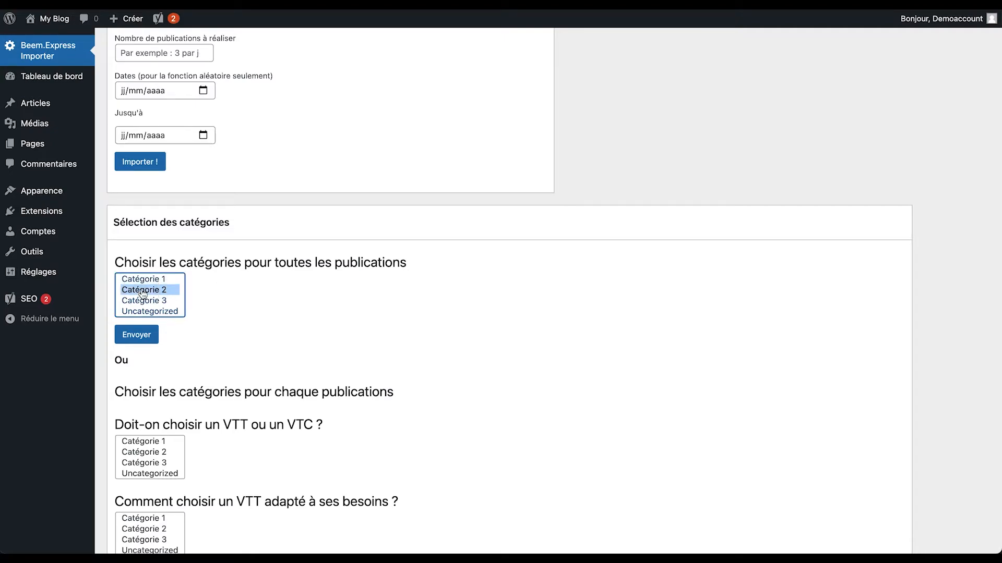
pyautogui.click(142, 336)
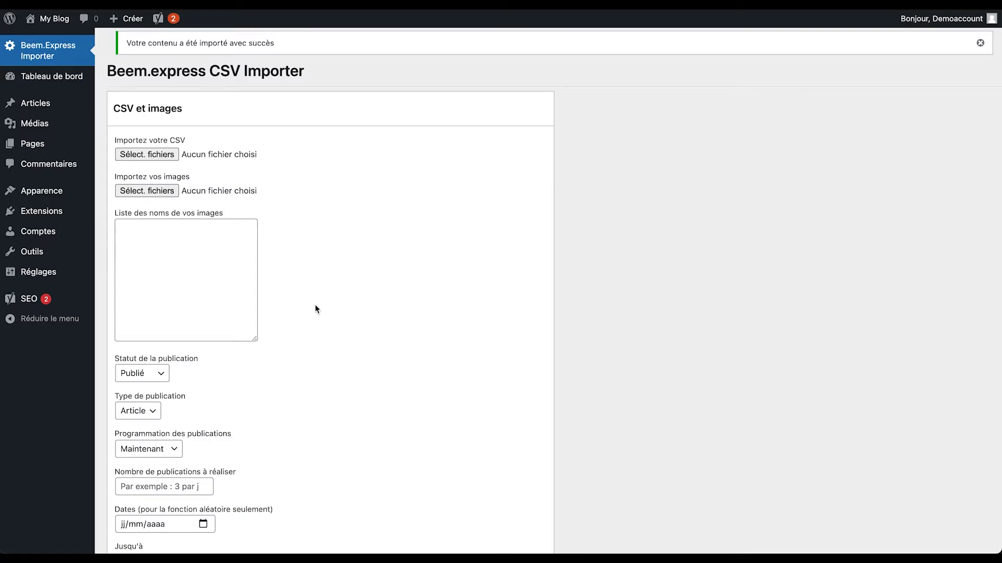
# Open the list of all articles and check the categories, statuses and publication dates of the imported articles.
pyautogui.scroll(-3, 315, 305)
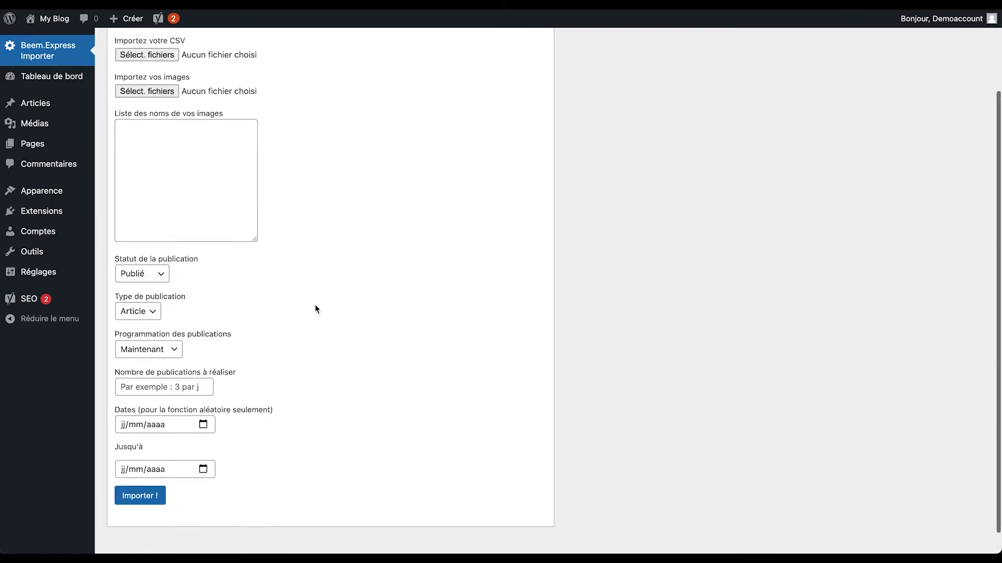
pyautogui.click(37, 104)
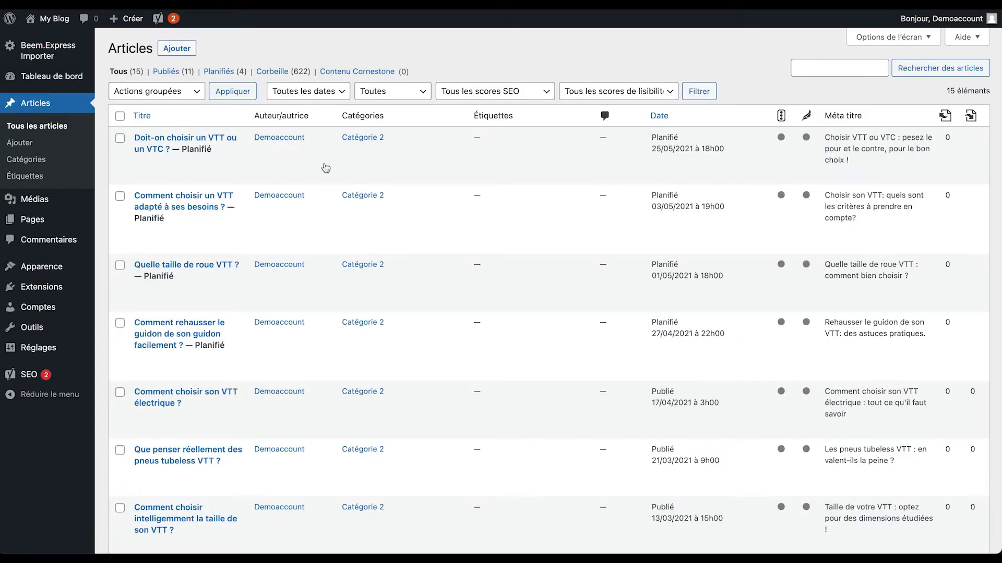
pyautogui.scroll(-1, 518, 257)
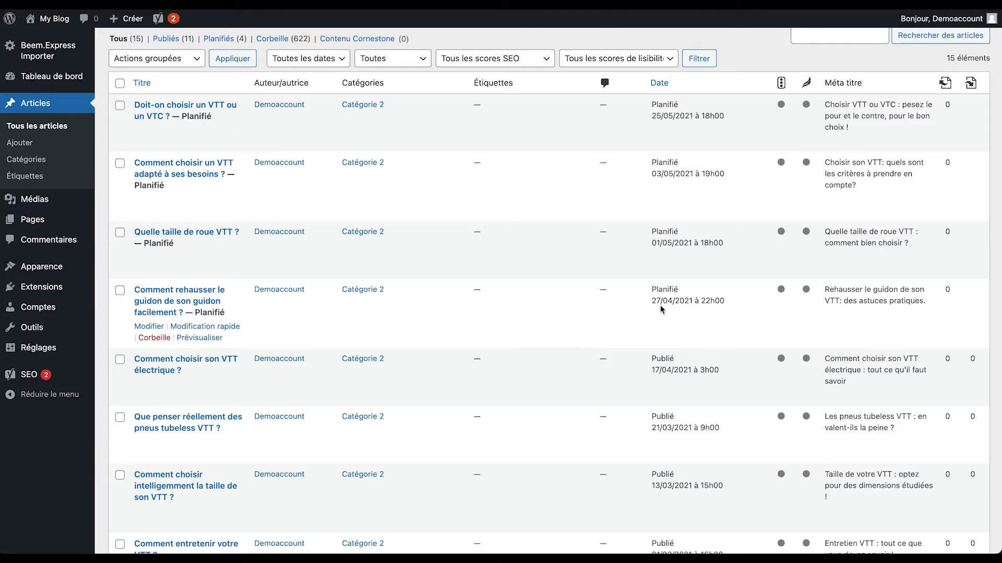
pyautogui.scroll(-4, 565, 309)
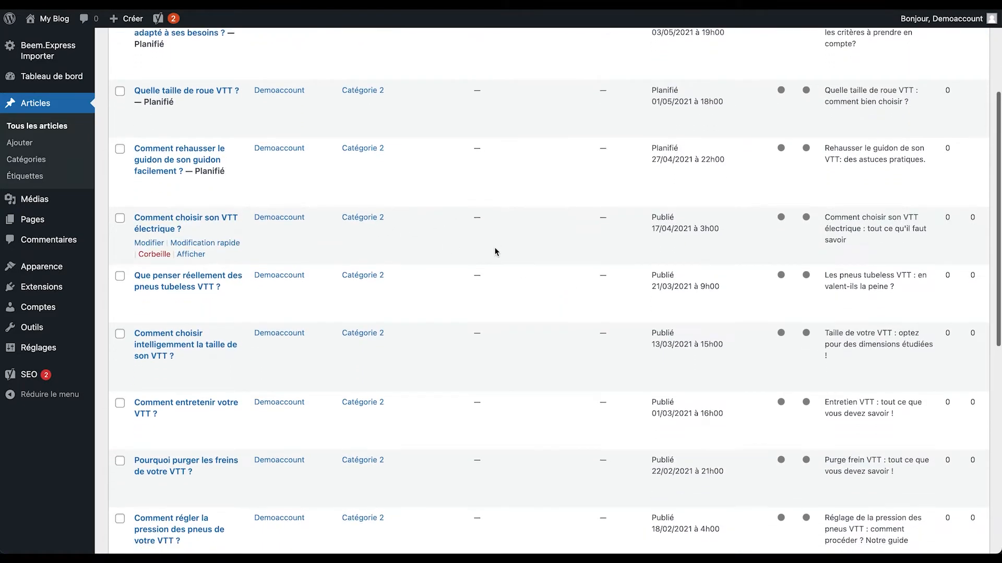
pyautogui.scroll(-2, 494, 251)
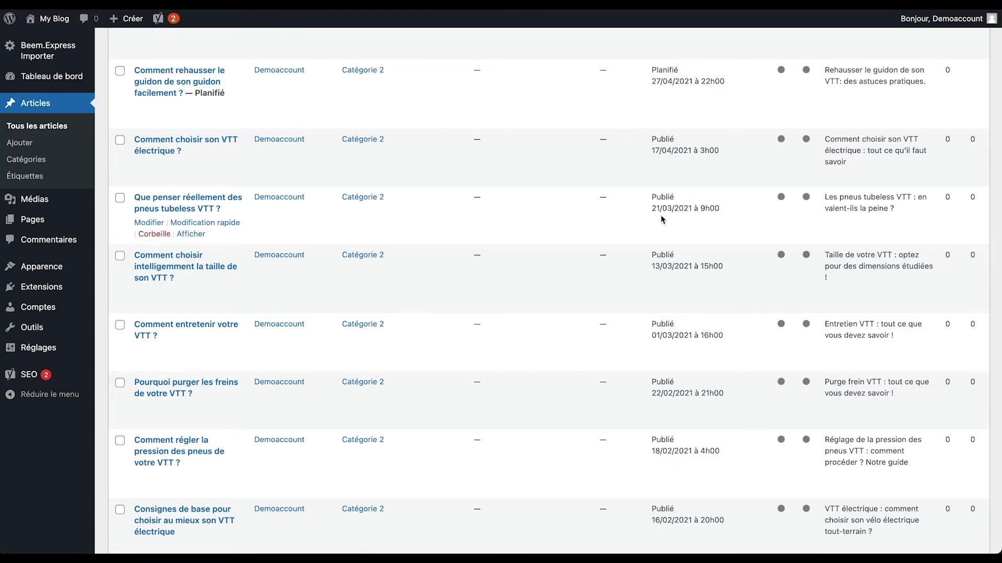
pyautogui.scroll(-5, 570, 284)
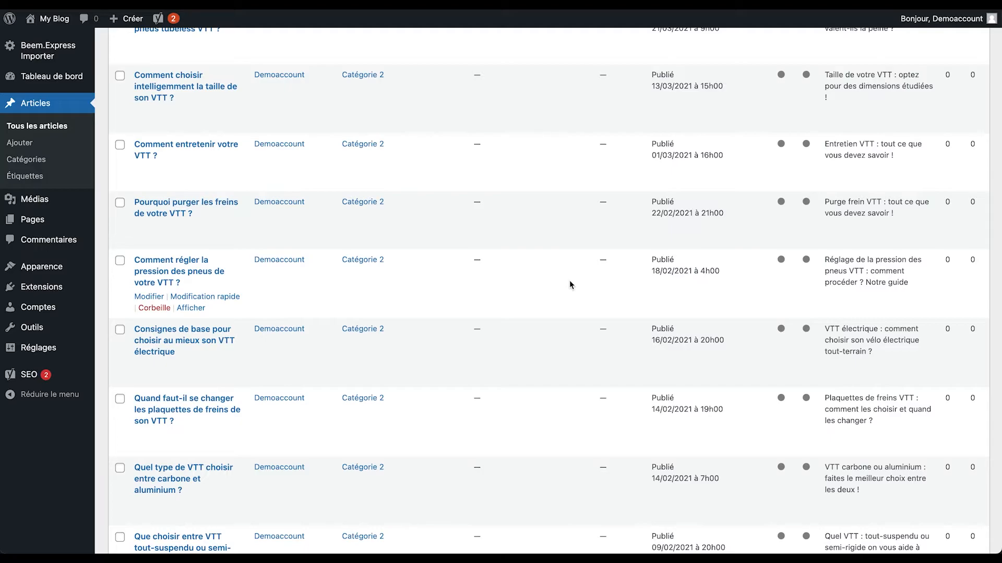
pyautogui.scroll(-2, 569, 282)
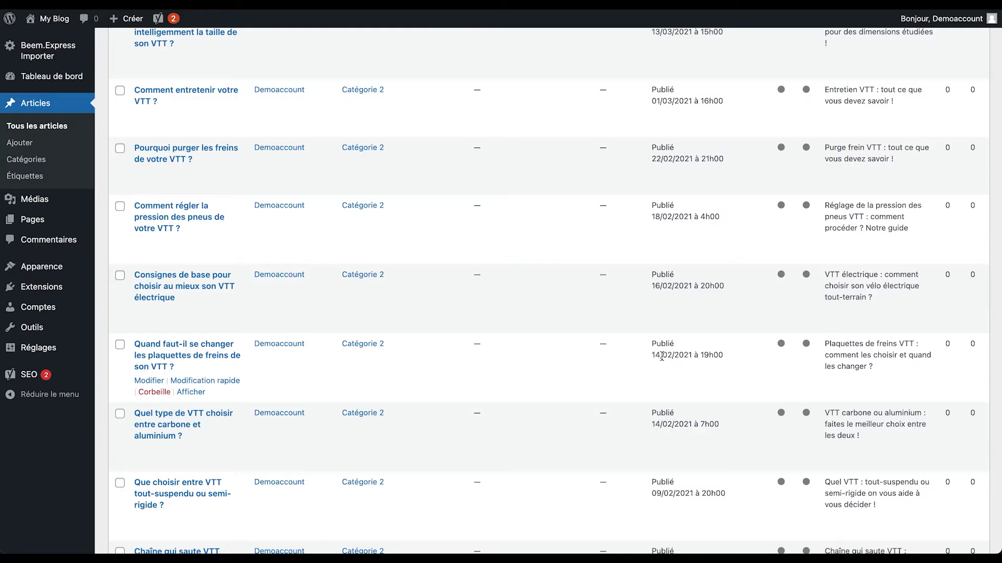
pyautogui.scroll(-2, 553, 418)
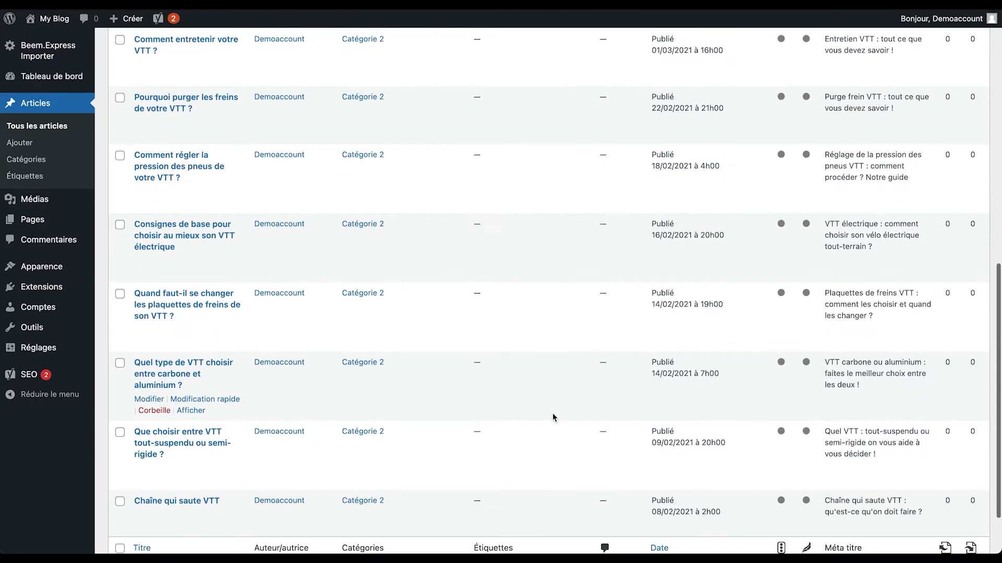
pyautogui.scroll(10, 552, 412)
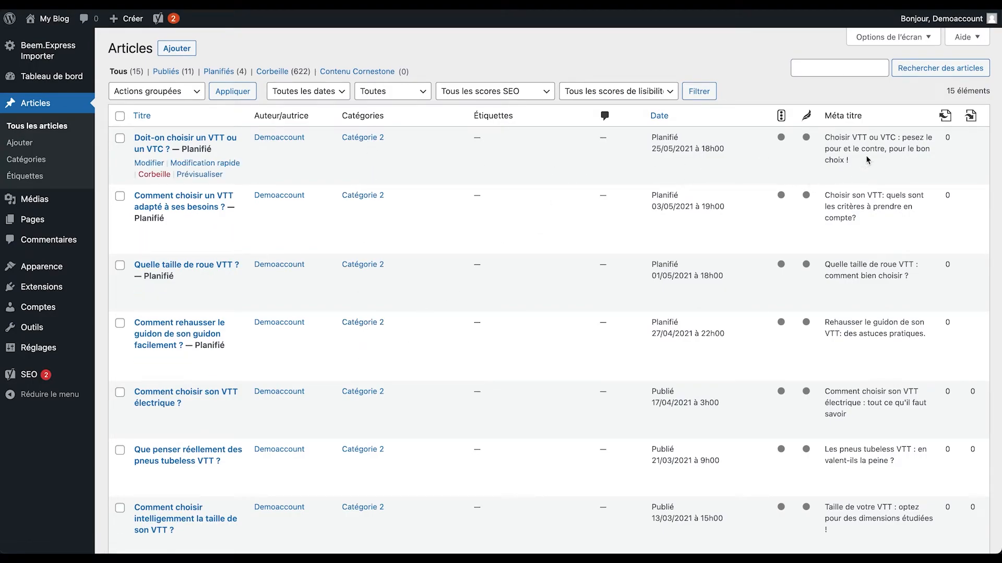
# Check the meta title of the article "Doit-on choisir un VTT ou un VTC ?".
pyautogui.moveTo(825, 137); pyautogui.dragTo(861, 173)
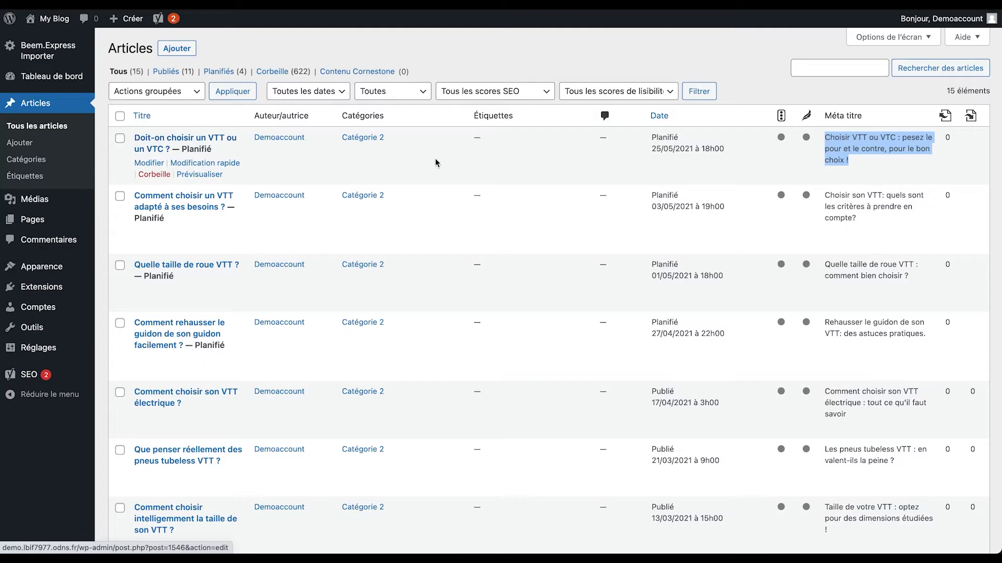
pyautogui.click(858, 168)
pyautogui.moveTo(827, 139); pyautogui.dragTo(849, 160)
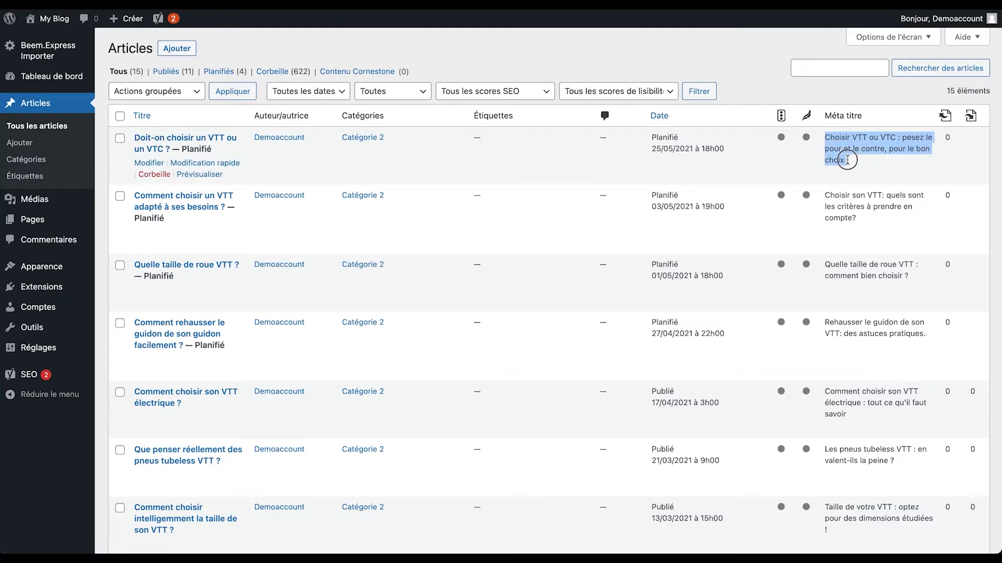
pyautogui.click(905, 139)
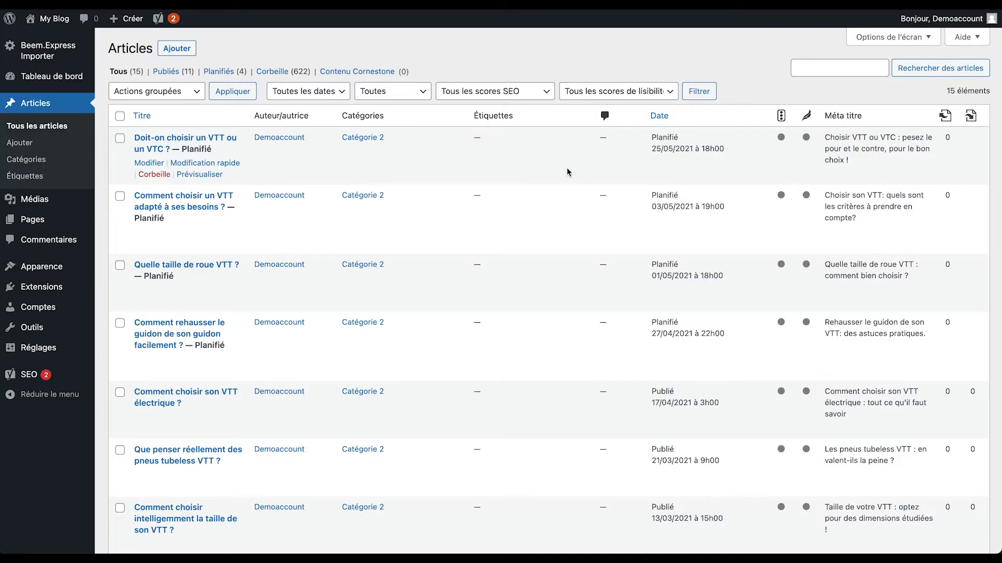
# View the public blog's front page and look through the published articles with their featured images.
pyautogui.scroll(-3, 569, 170)
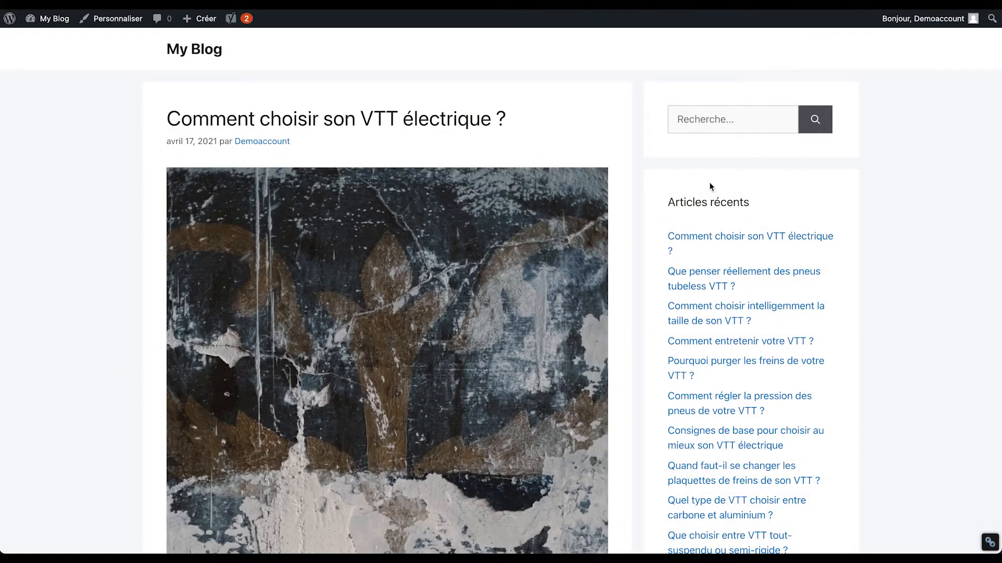
pyautogui.scroll(-2, 637, 172)
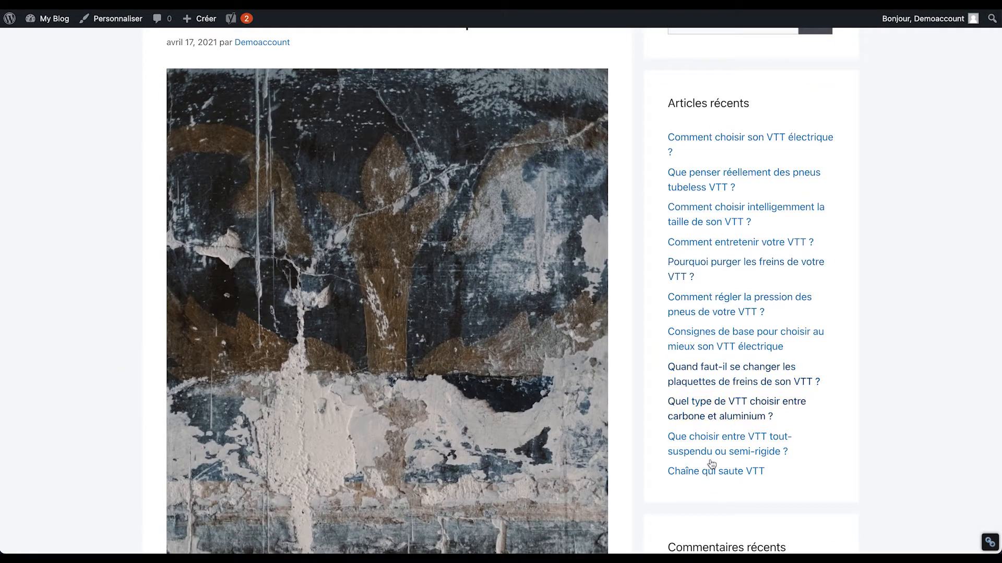
pyautogui.scroll(-3, 637, 326)
pyautogui.scroll(-7, 637, 330)
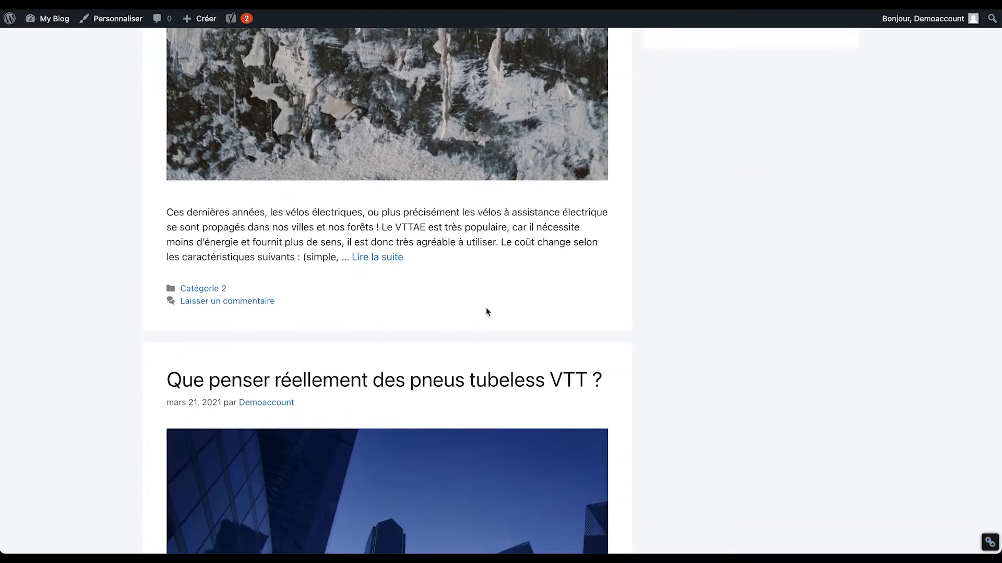
pyautogui.scroll(-7, 461, 308)
pyautogui.scroll(-12, 466, 257)
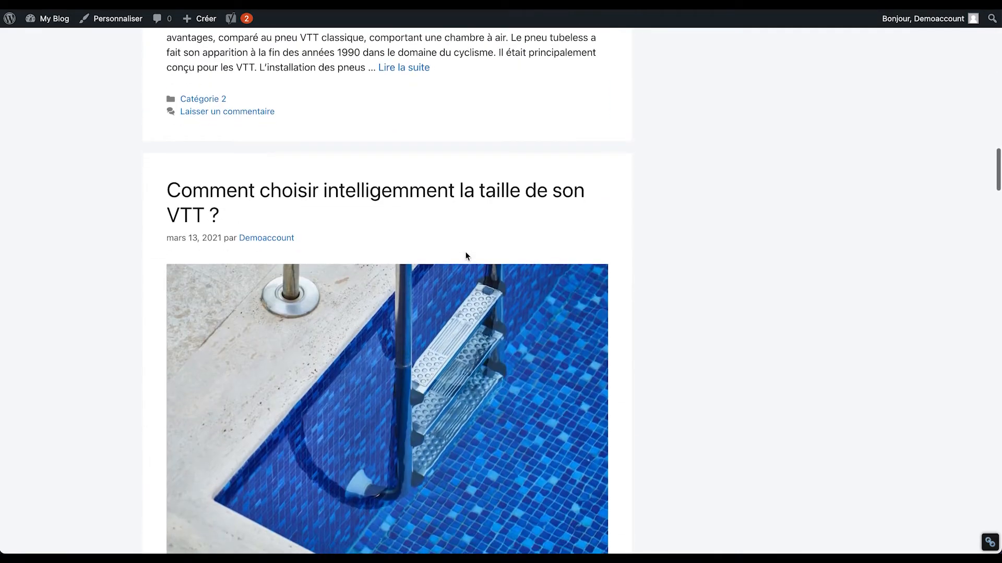
# Open the article "Comment choisir intelligemment la taille de son VTT ?" and examine its featured image, headings, bold text, lists and category.
pyautogui.scroll(-3, 466, 253)
pyautogui.click(426, 267)
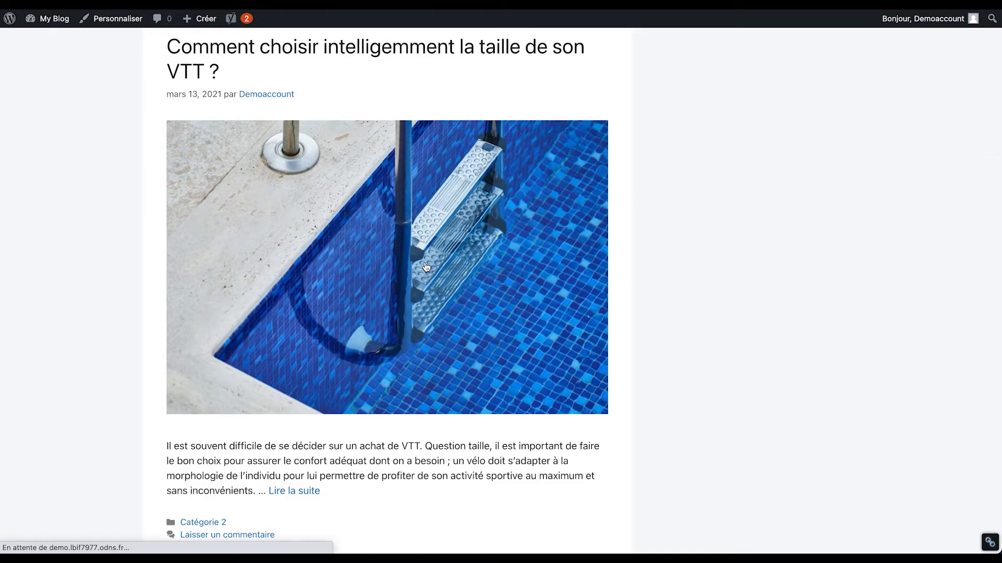
pyautogui.scroll(-3, 327, 289)
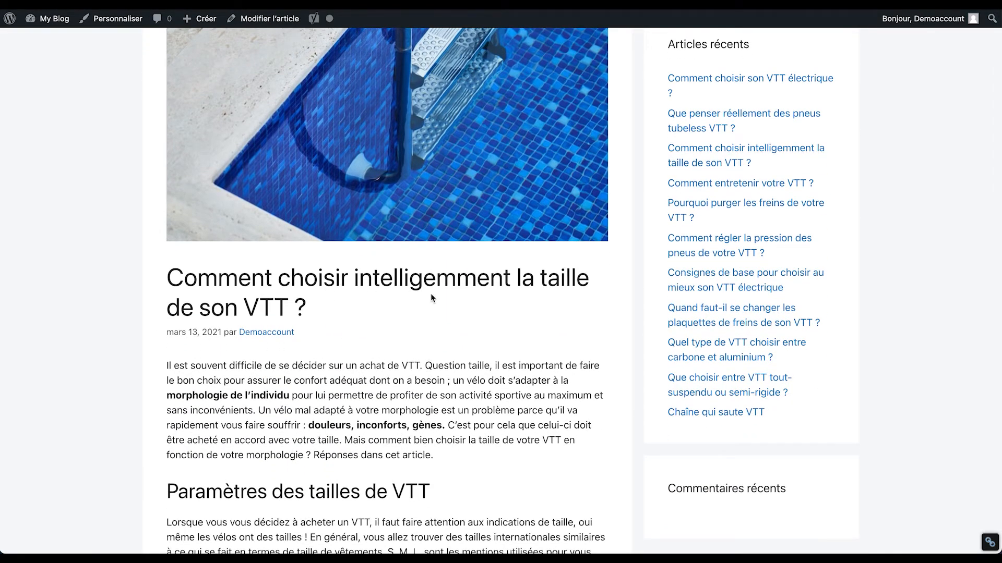
pyautogui.scroll(-3, 431, 296)
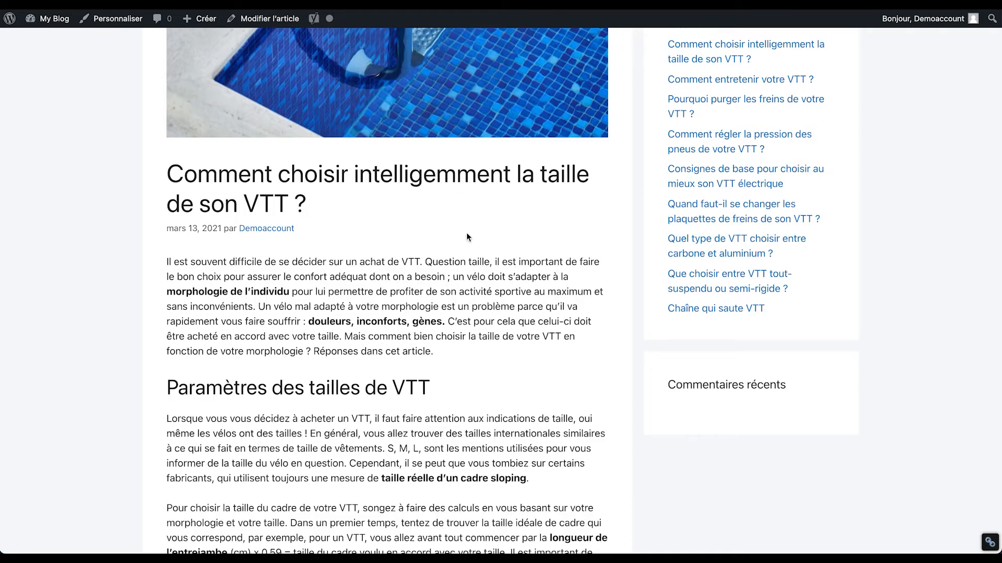
pyautogui.scroll(-2, 446, 180)
pyautogui.scroll(-2, 446, 180)
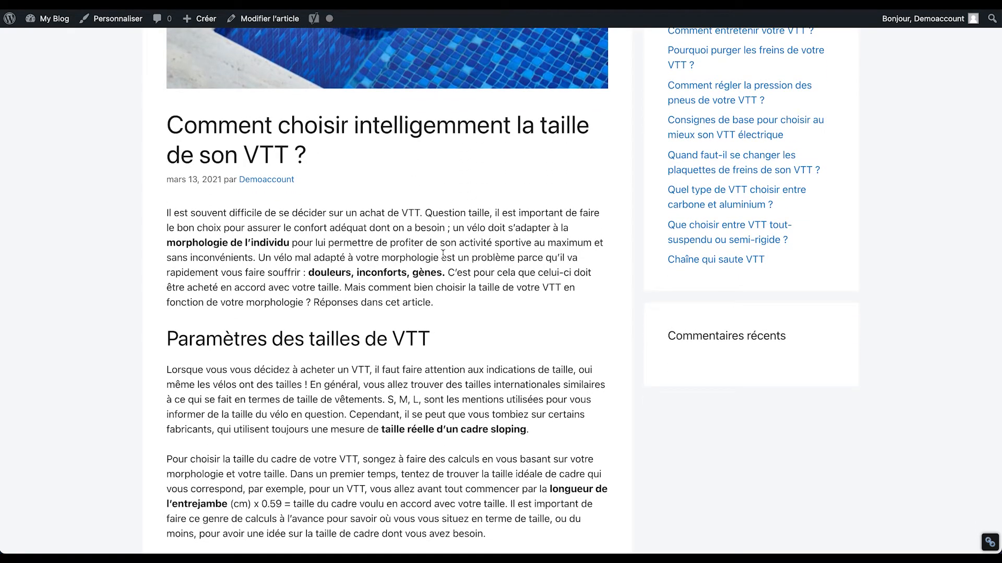
pyautogui.scroll(-3, 443, 255)
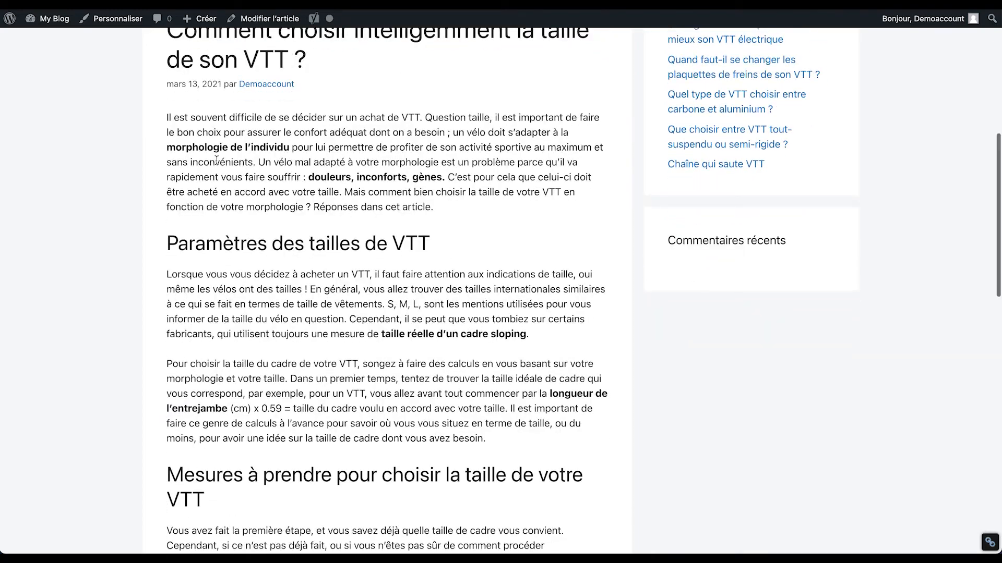
pyautogui.scroll(-3, 411, 261)
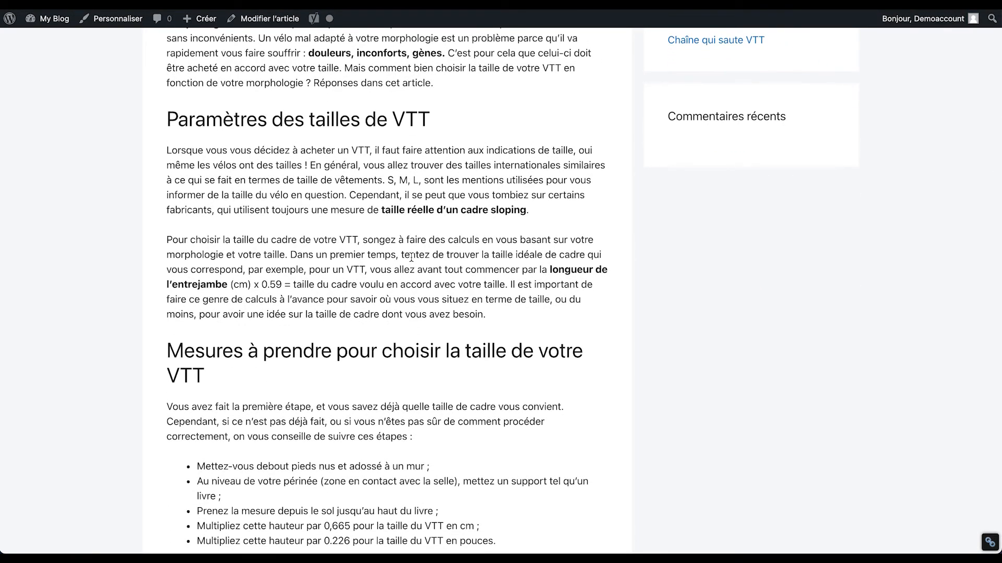
pyautogui.scroll(-5, 411, 261)
pyautogui.scroll(-4, 412, 261)
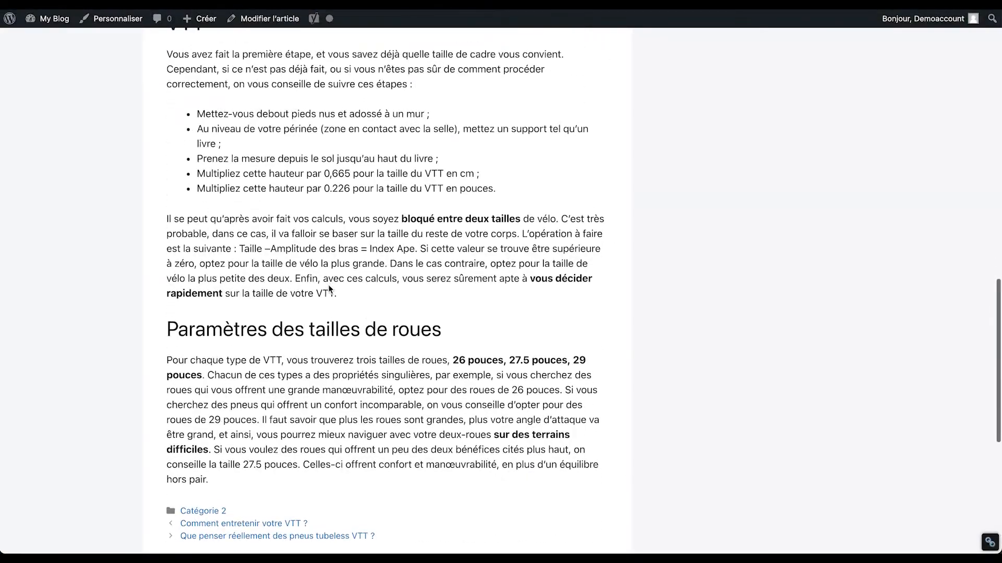
pyautogui.scroll(3, 417, 320)
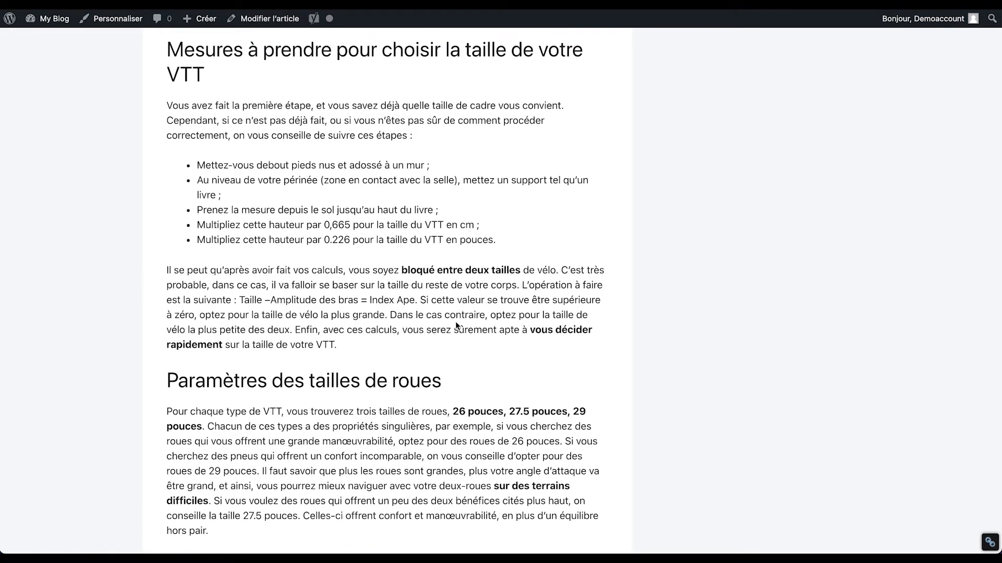
pyautogui.scroll(15, 456, 326)
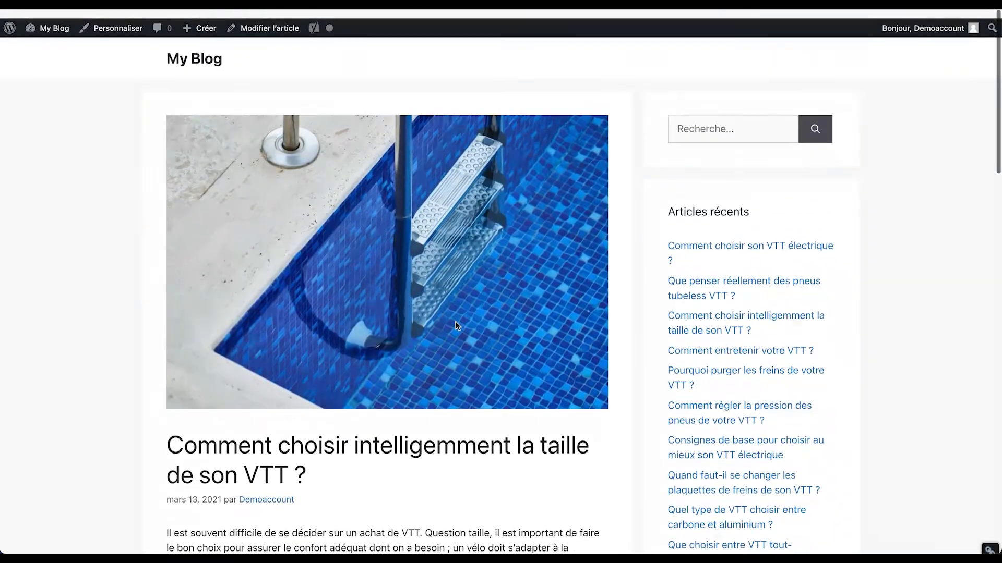
# Return to the Beem.express CSV Importer form and set the publication scheduling to Par semaine with 1 publication.
pyautogui.click(217, 52)
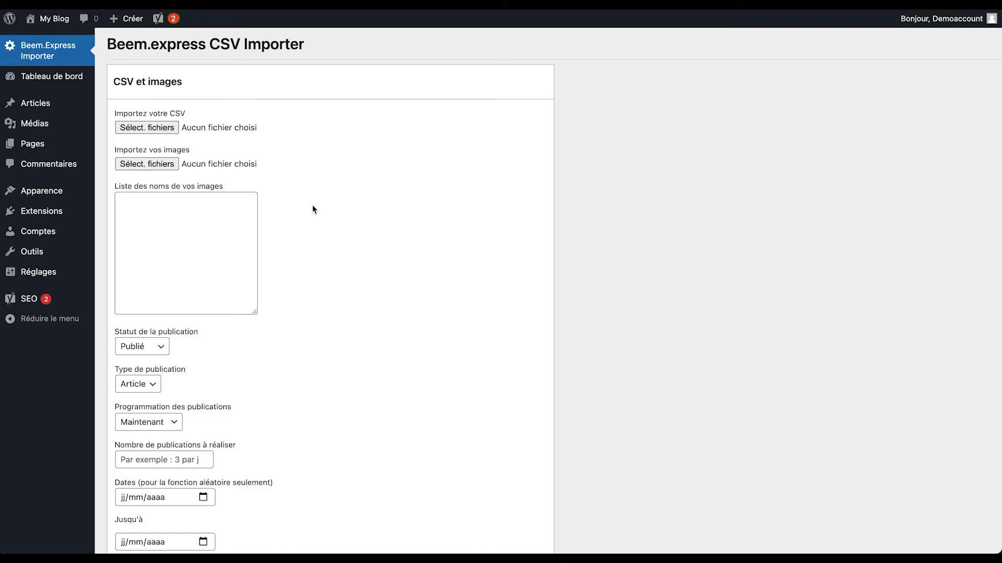
pyautogui.scroll(-3, 313, 237)
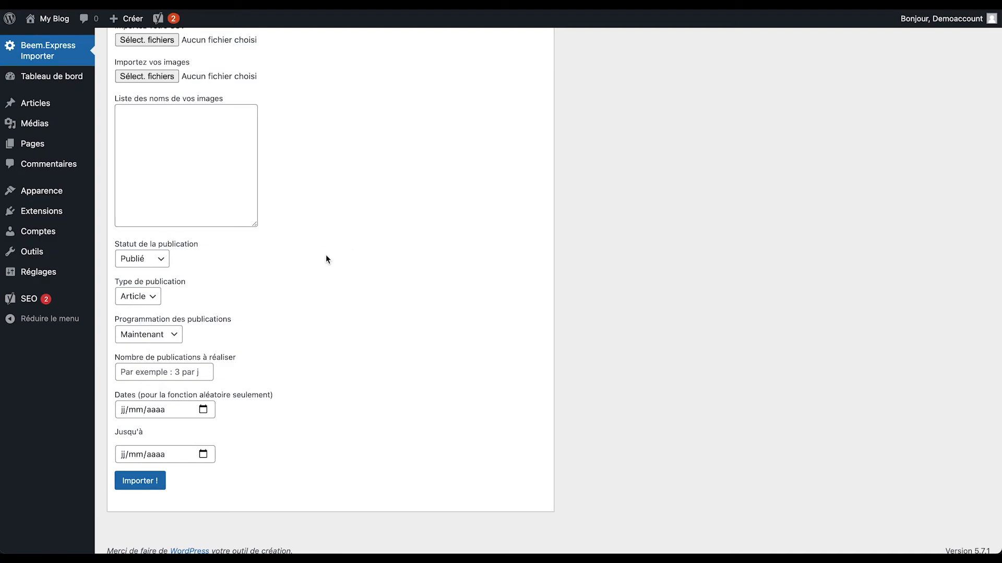
pyautogui.click(181, 339)
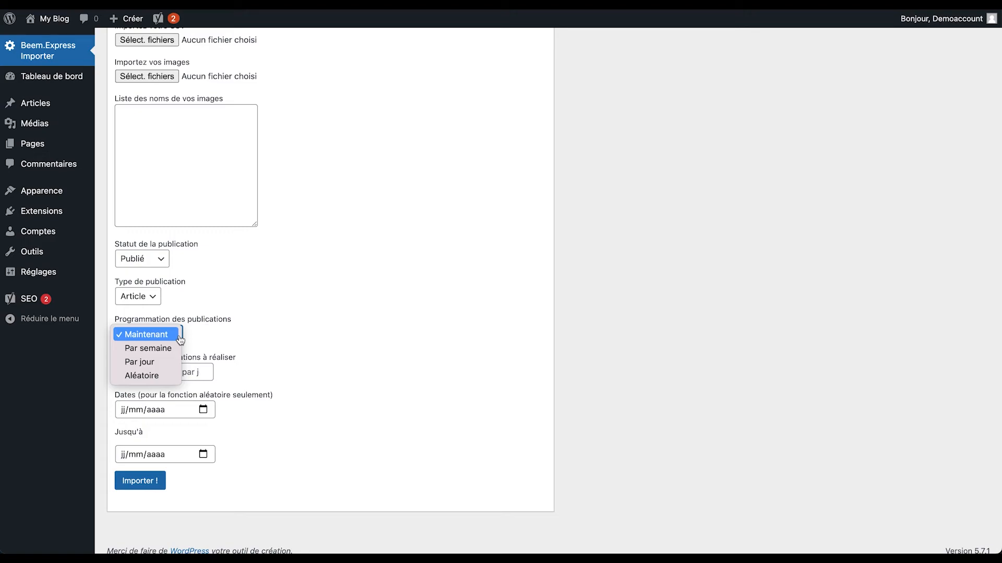
pyautogui.click(172, 349)
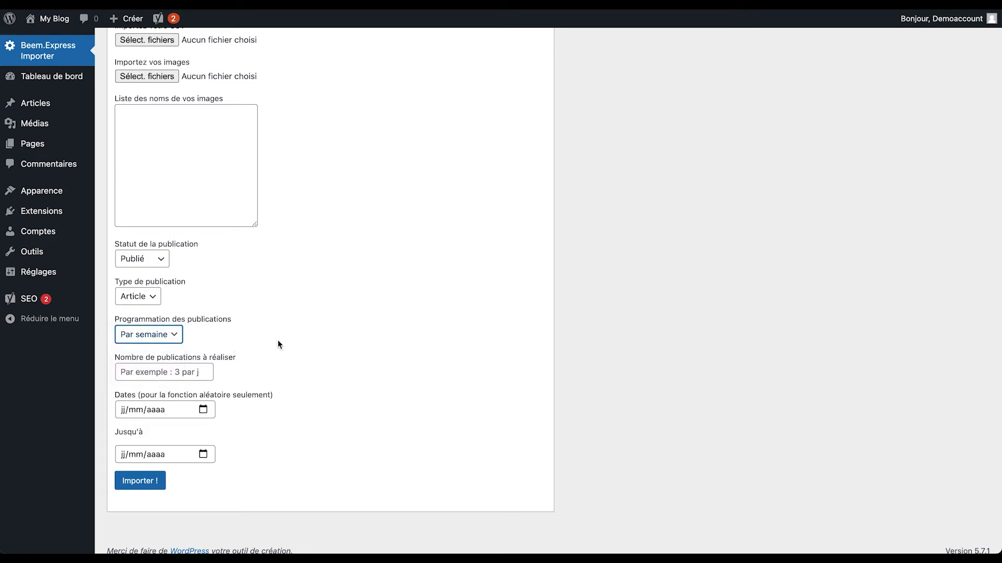
pyautogui.click(186, 368)
pyautogui.write('1')
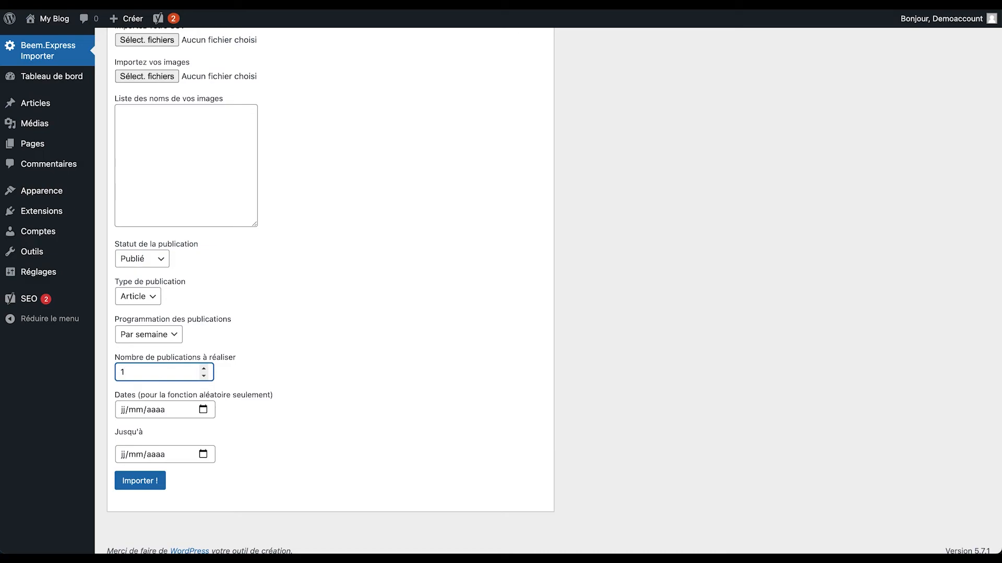
pyautogui.click(157, 342)
pyautogui.click(326, 340)
pyautogui.click(165, 370)
pyautogui.scroll(1, 344, 224)
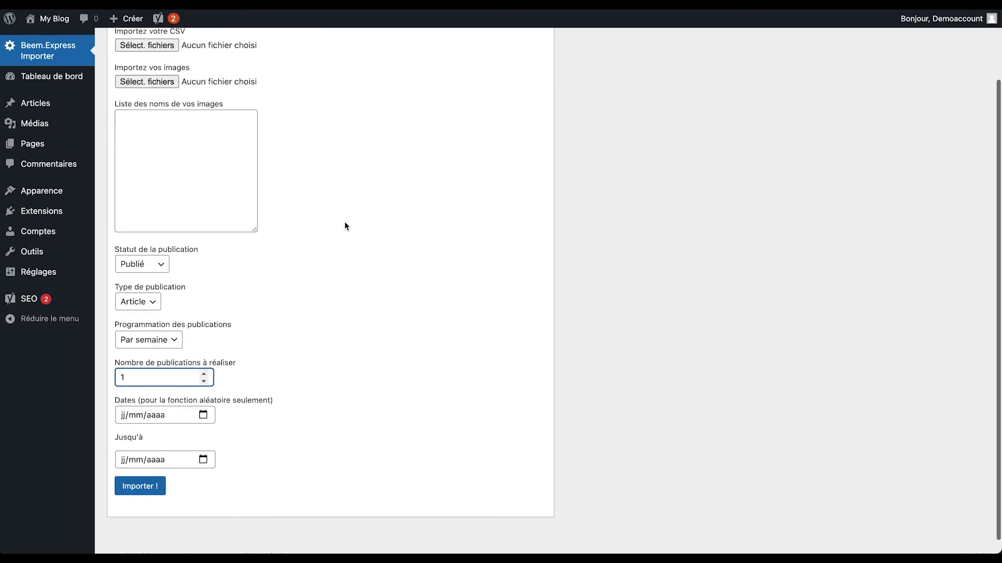